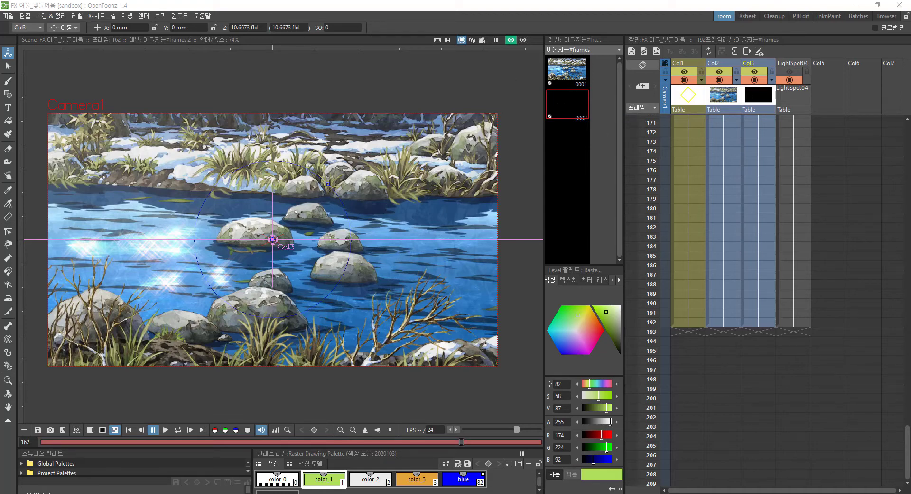
Step: Examine how the Col1, Col2 and Col3 nodes are connected in the FX schematic, and close the schematic
drag(0, 332, 413, 49)
drag(201, 315, 191, 291)
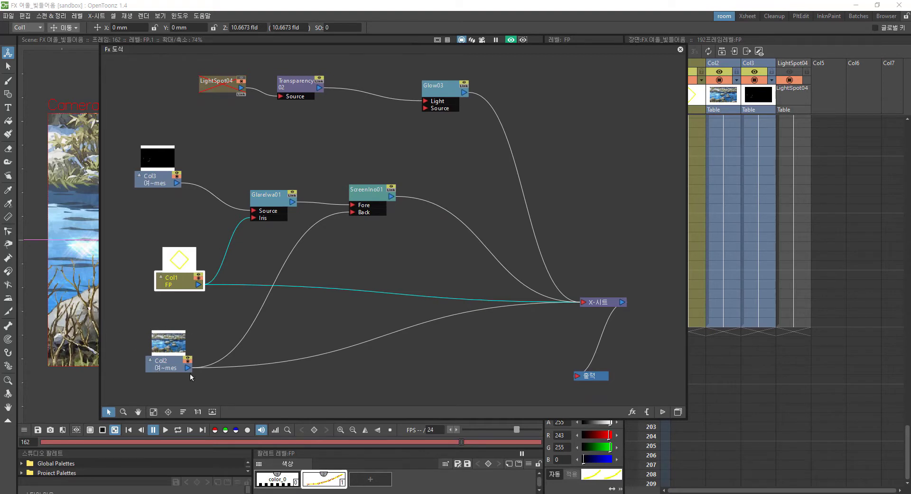
click(173, 369)
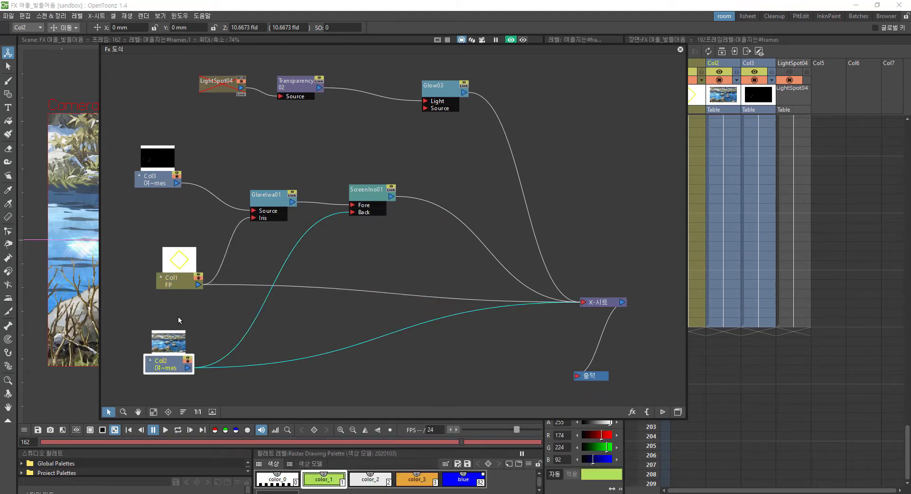
click(189, 266)
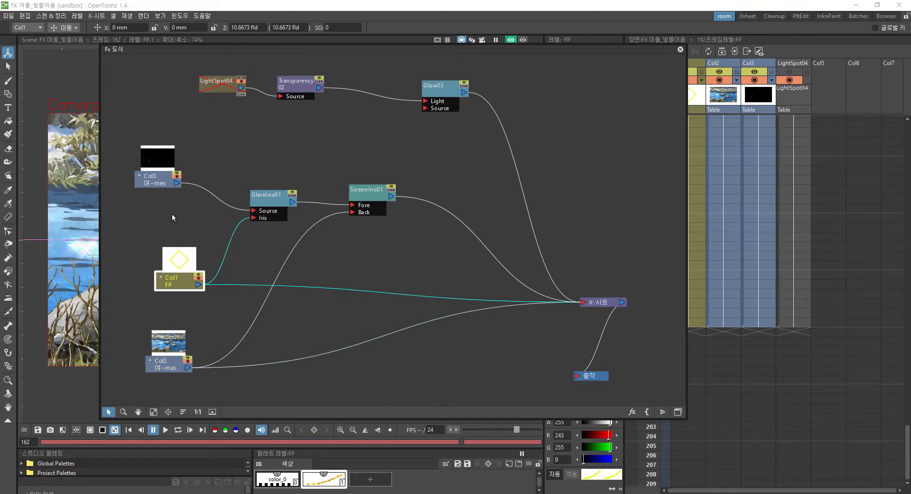
click(154, 185)
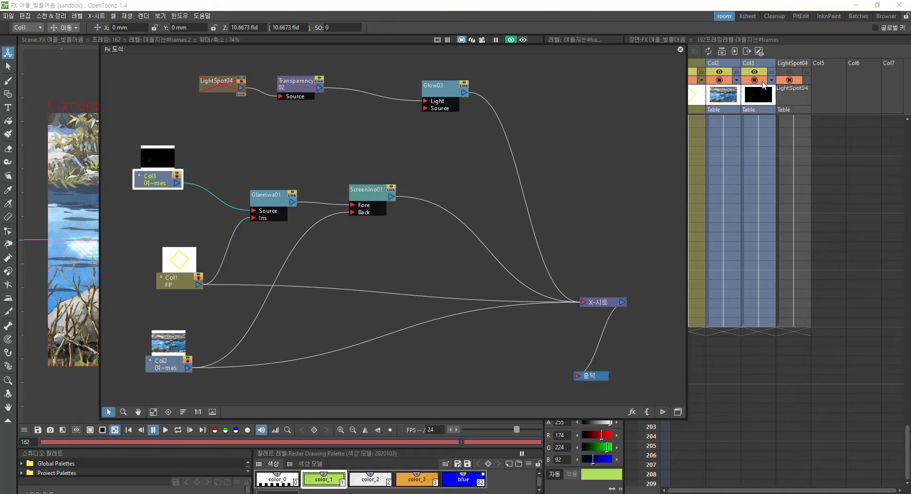
click(680, 49)
Step: Switch off the viewer's effect preview to inspect the white dots of Col3, and switch the preview back on
click(511, 40)
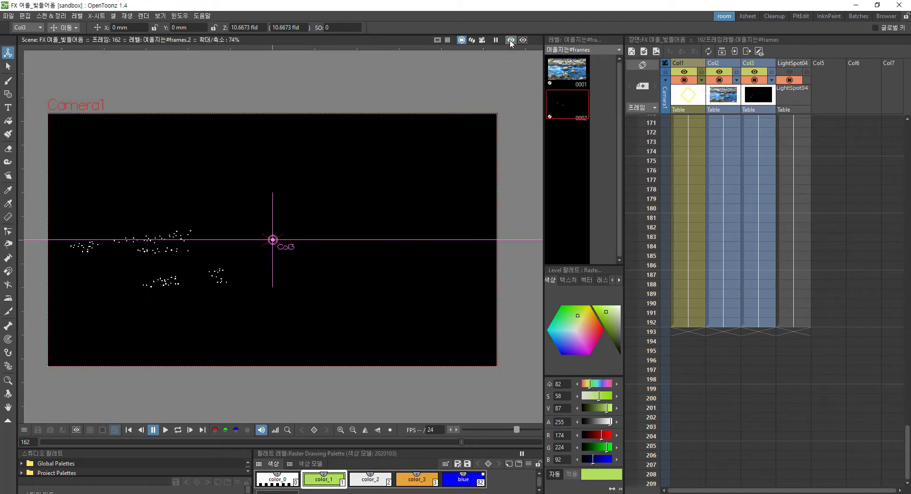
scroll(132, 277, up, 1)
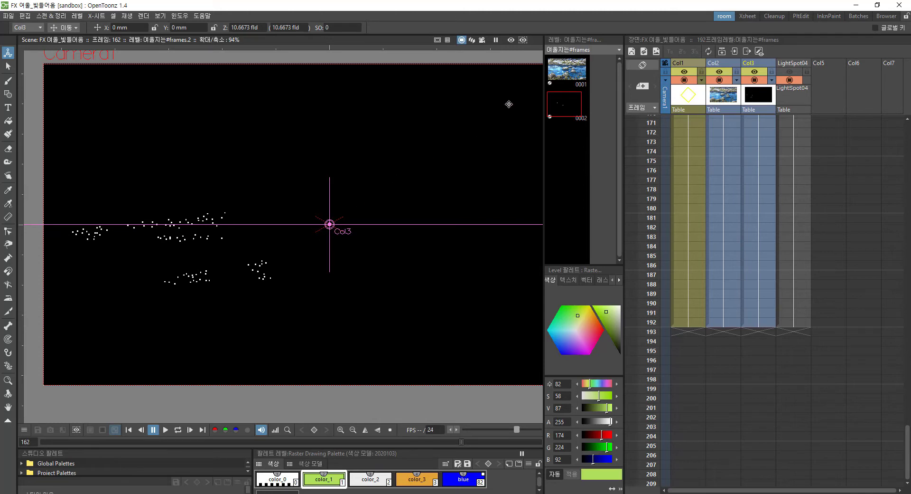
click(511, 41)
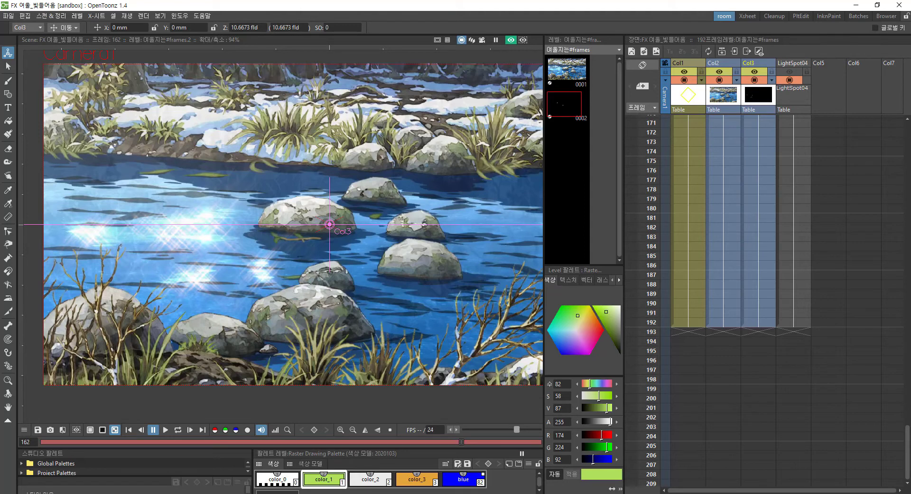
Step: Enable the LightSpot04 node in the FX schematic and close the reference video player
key(alt+Tab)
drag(590, 90, 547, 36)
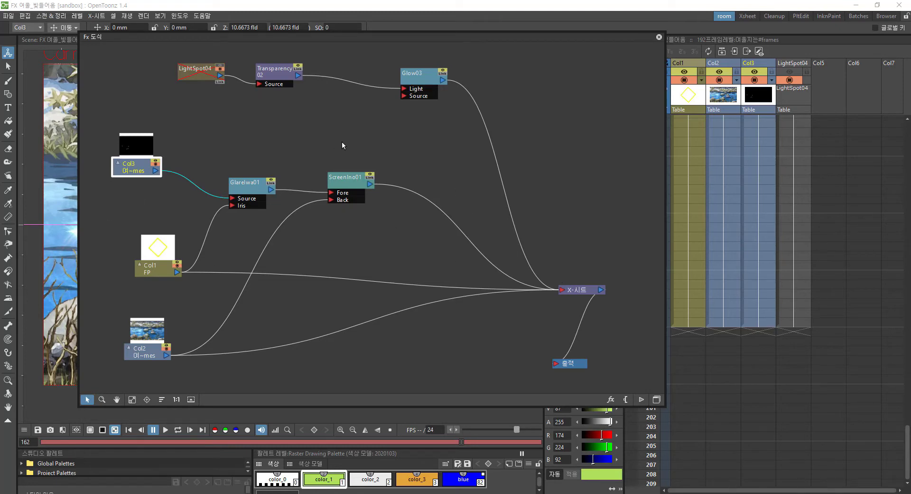
click(220, 68)
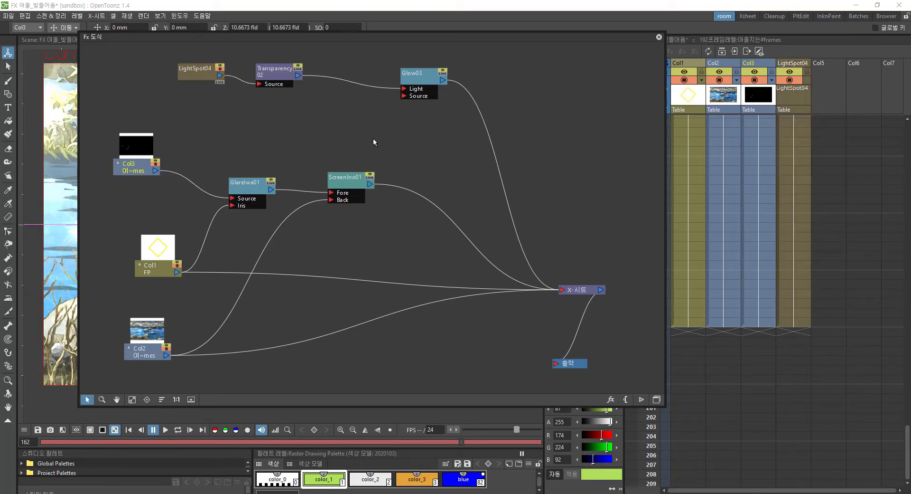
drag(491, 36, 0, 72)
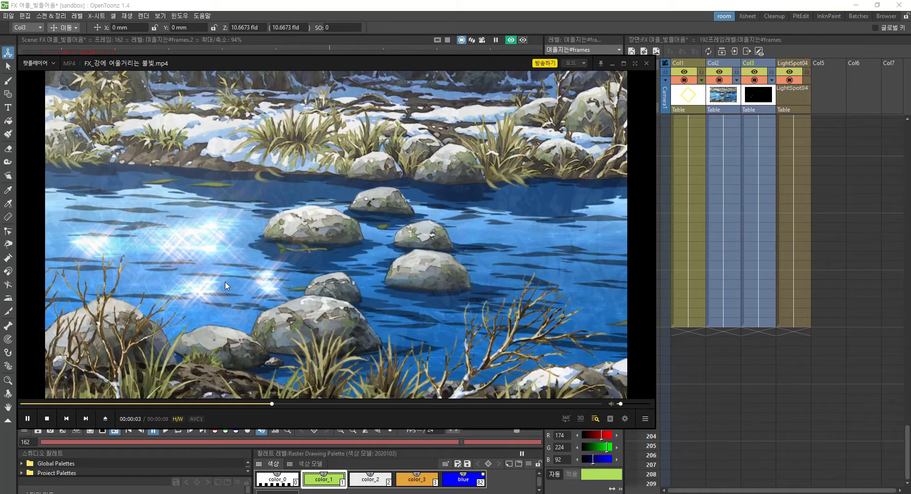
click(647, 63)
Step: Turn the LightSpot04 node off and on in the FX schematic to compare the scene with and without its light
click(211, 92)
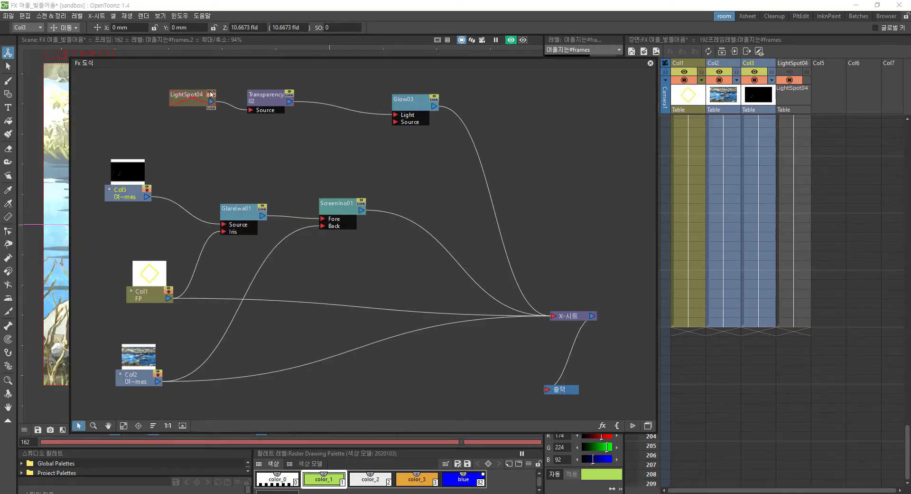
click(211, 93)
drag(250, 66, 541, 75)
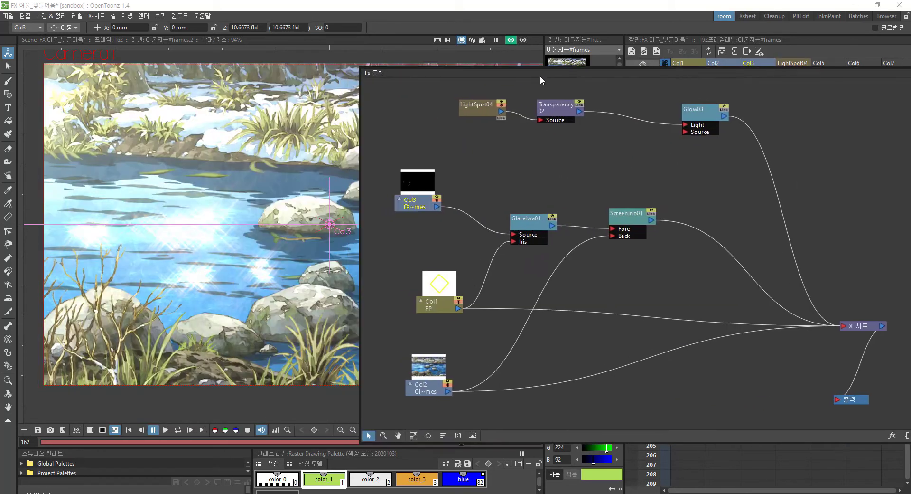
click(501, 105)
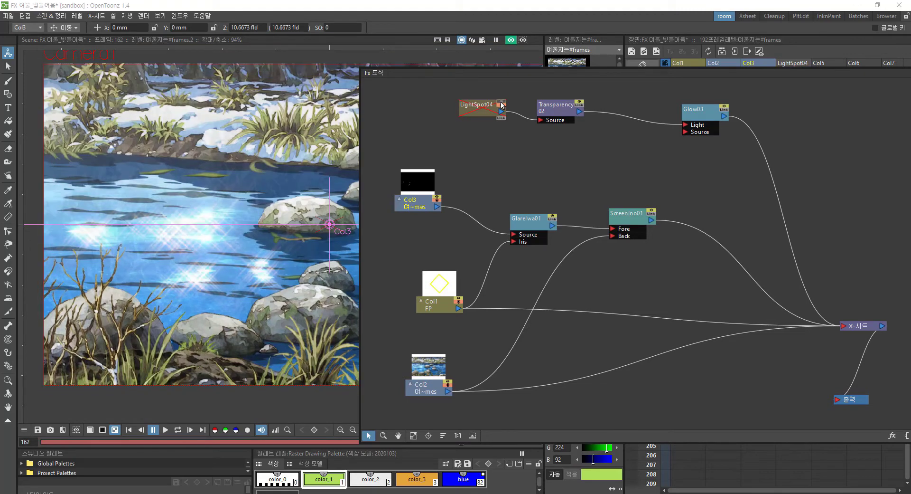
click(502, 105)
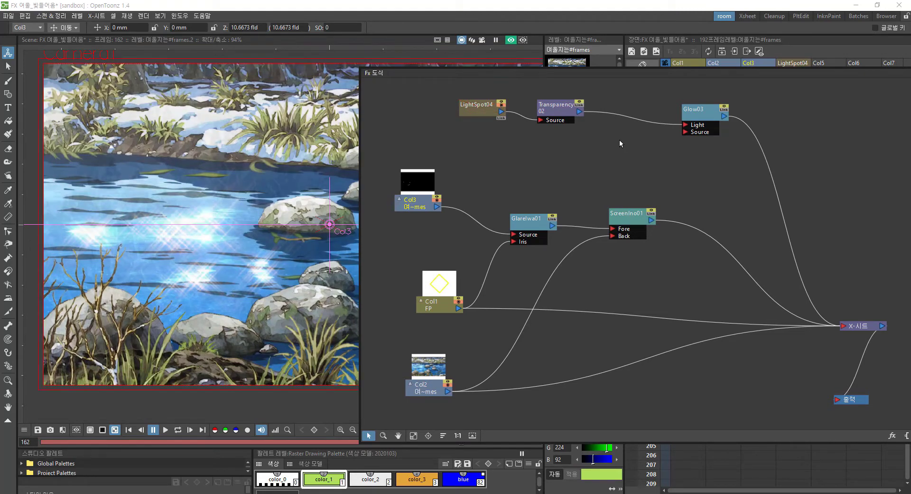
drag(670, 74, 385, 52)
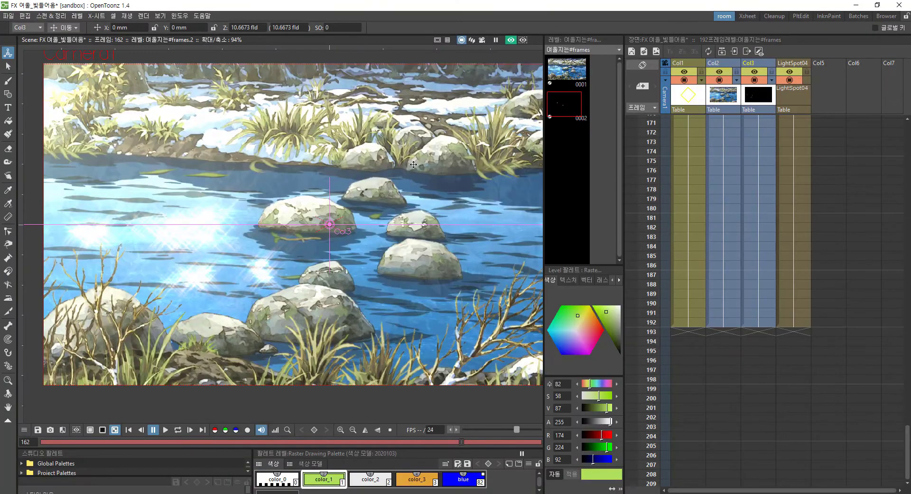
Step: Load the scene FX 여울_빛들어옴.tnz from the scenes folder of the 여울빛 project
scroll(404, 177, up, 2)
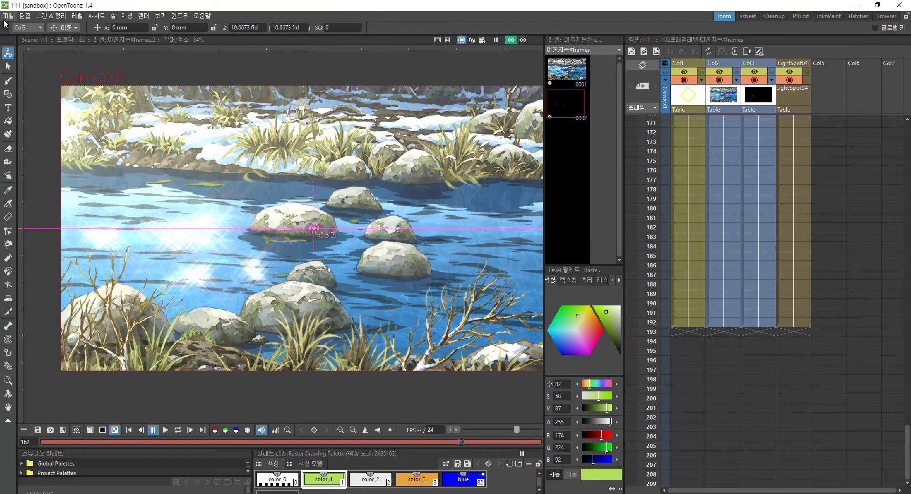
click(7, 17)
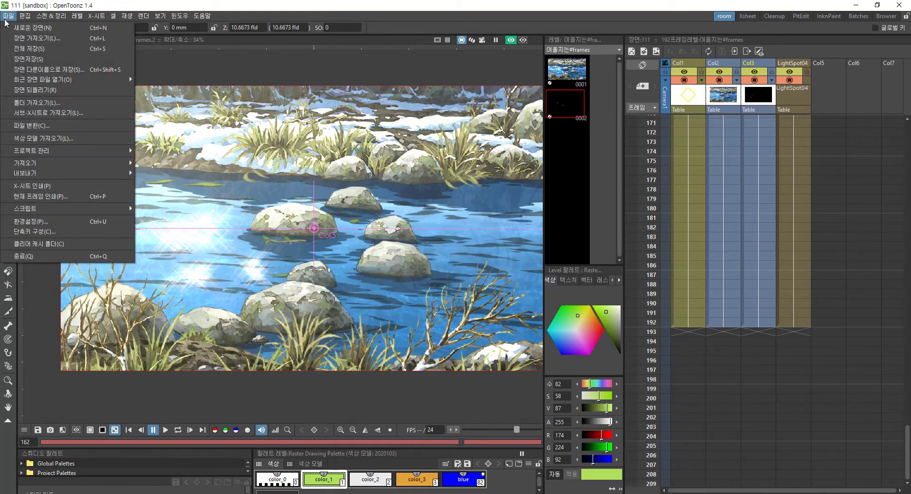
click(54, 38)
drag(403, 113, 255, 73)
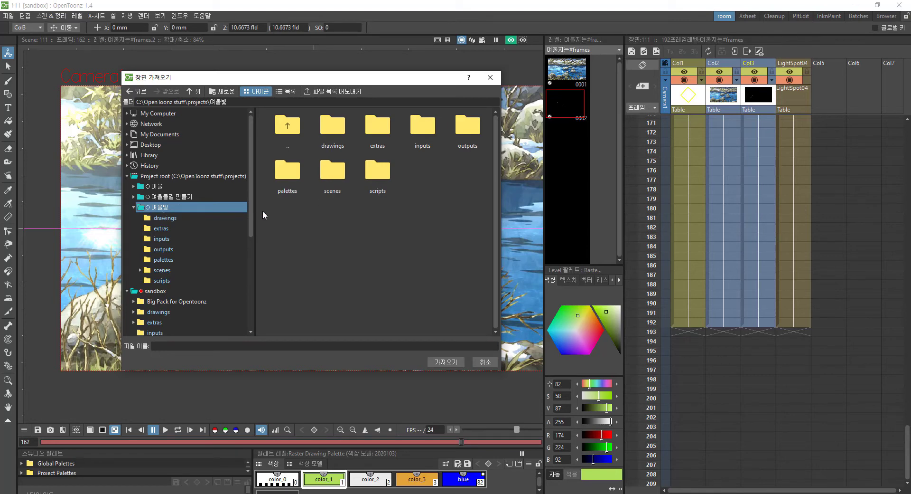
double_click(336, 166)
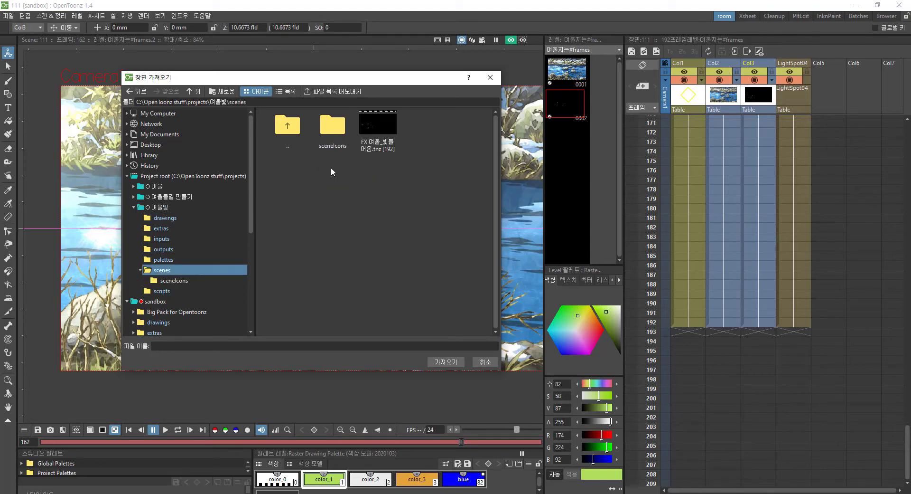
click(383, 121)
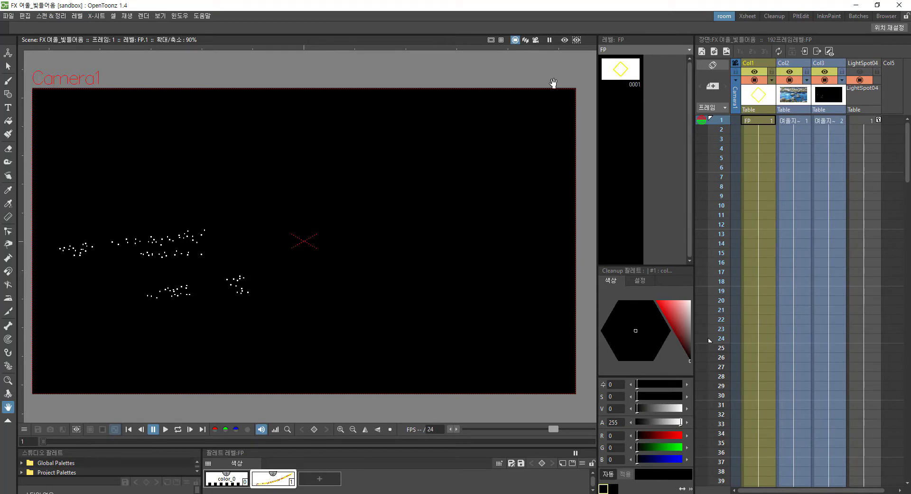
Step: Turn on the viewer's effect preview and play a looped rendered preview of frames 1 to 24
click(565, 40)
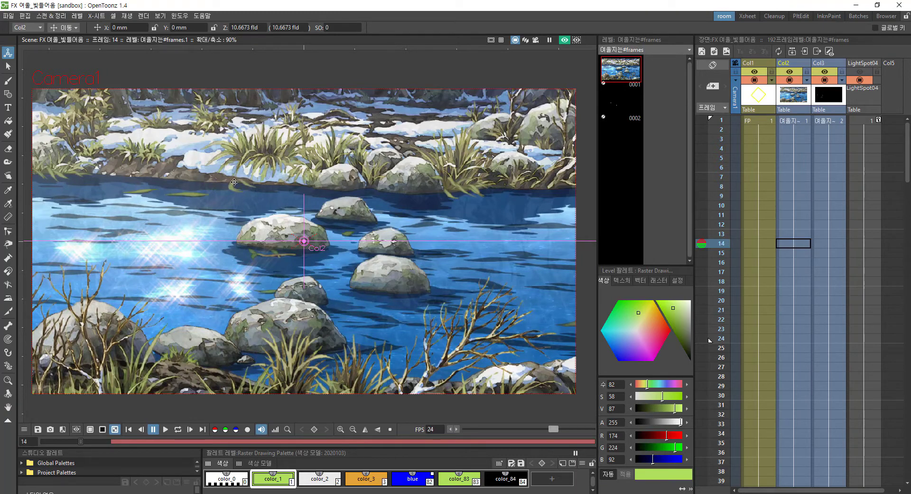
click(145, 17)
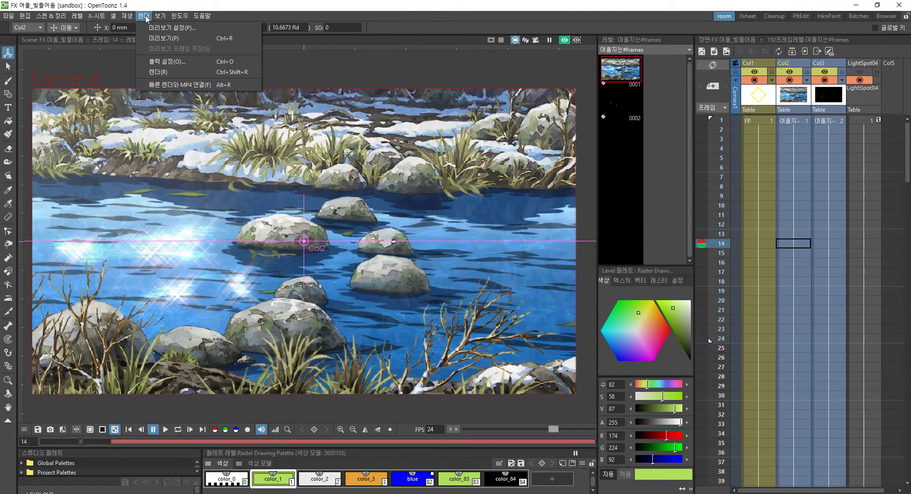
click(164, 39)
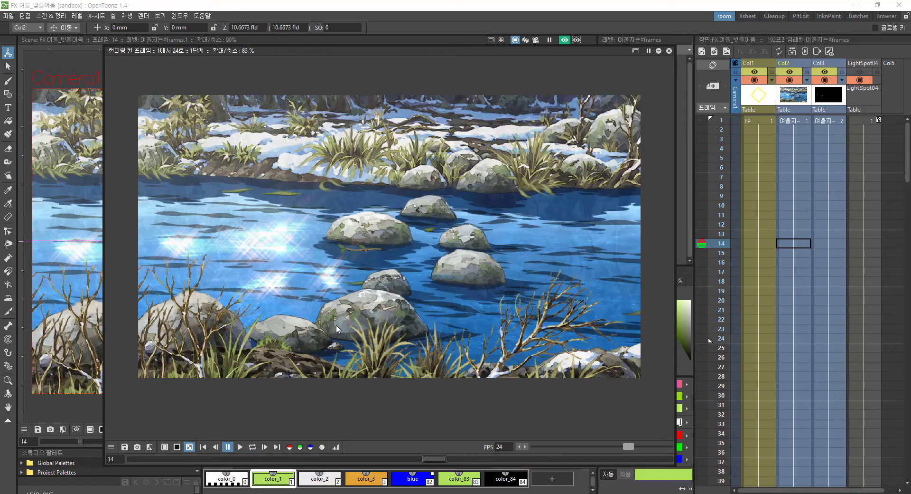
click(252, 447)
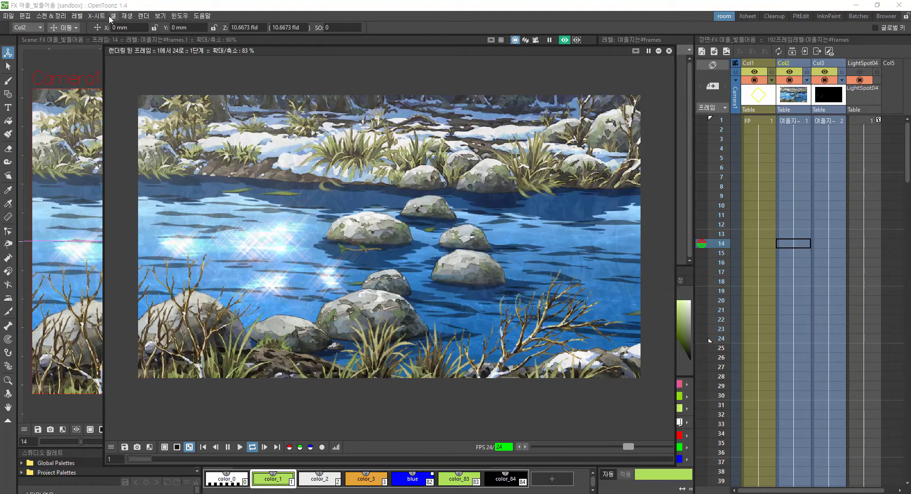
click(143, 16)
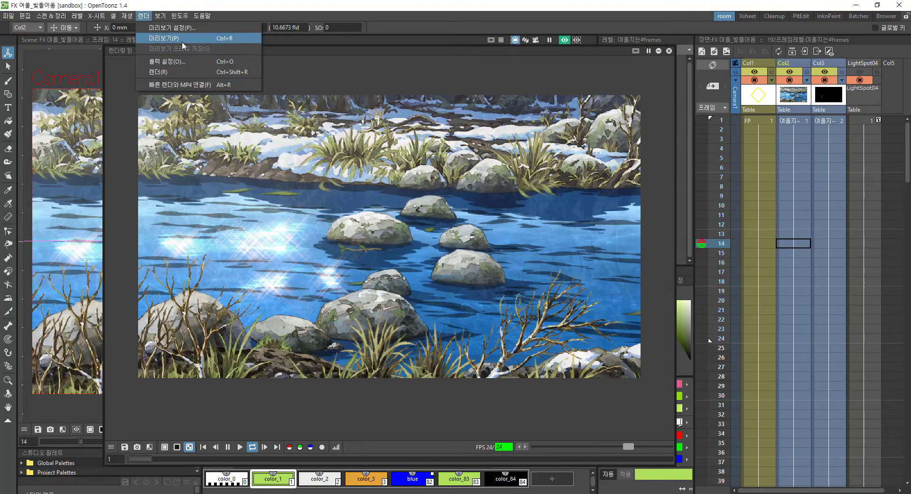
click(182, 40)
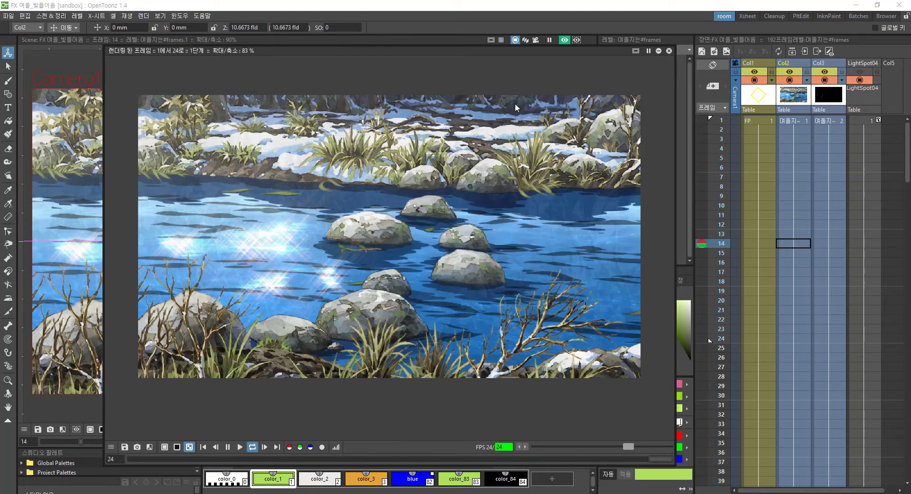
click(670, 51)
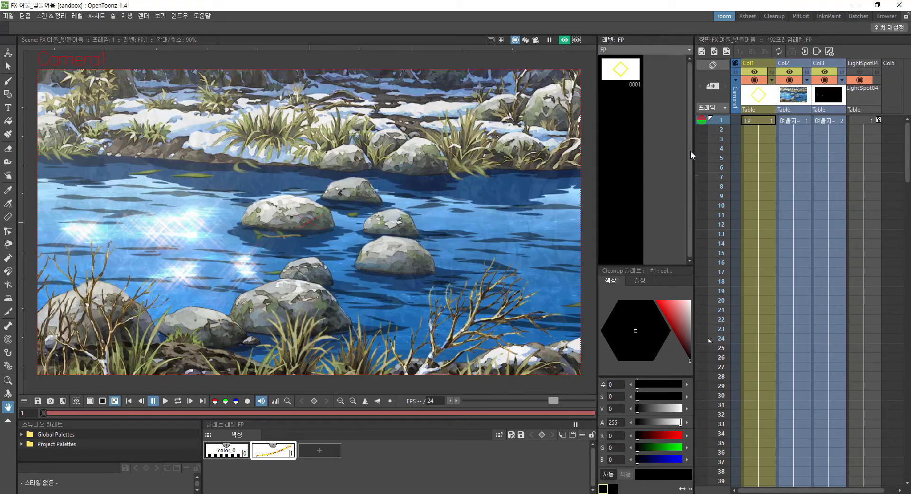
Step: Widen the Xsheet and load the sea01 image into Col5 at frame 1
drag(694, 148, 620, 155)
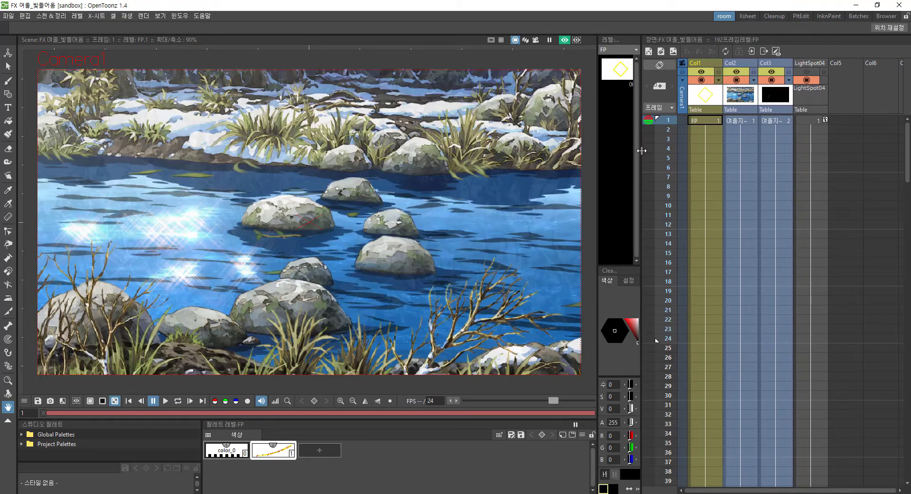
click(847, 124)
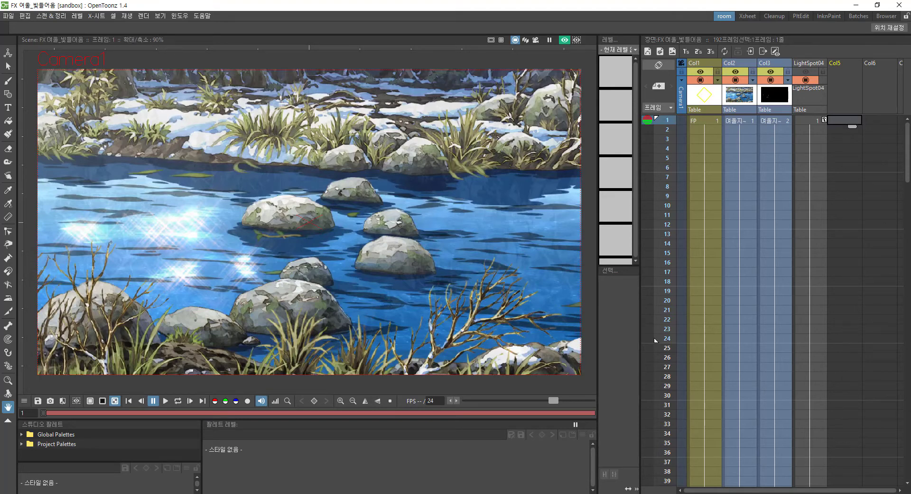
drag(151, 291, 335, 223)
click(426, 270)
click(434, 291)
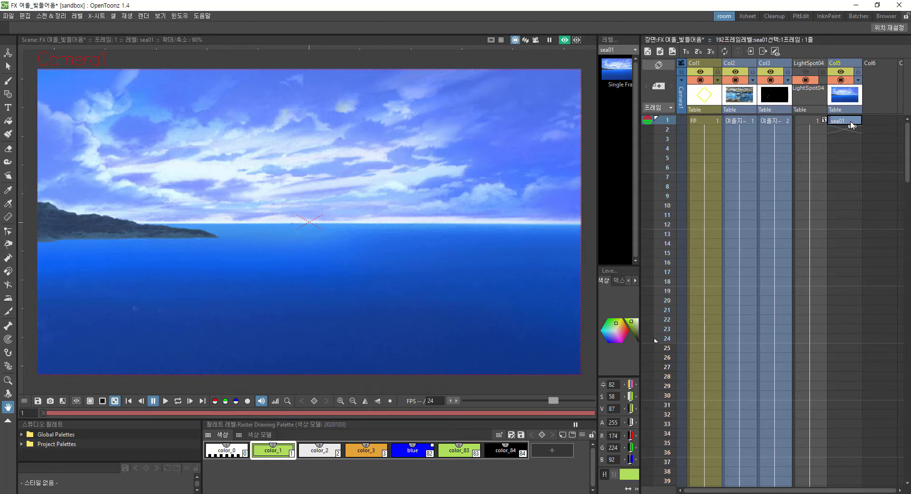
Step: Repeat the sea01 cell in Col5 through frame 72 and extend the preview range's end marker to frame 72
click(725, 51)
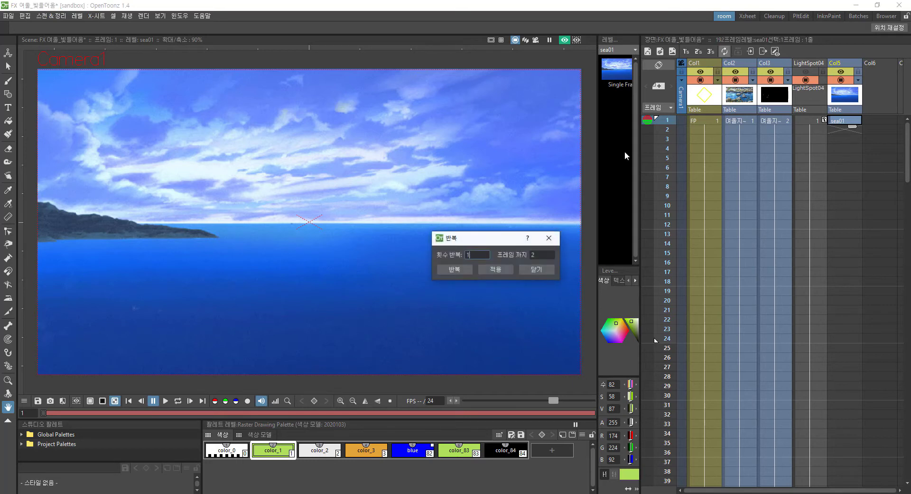
double_click(549, 255)
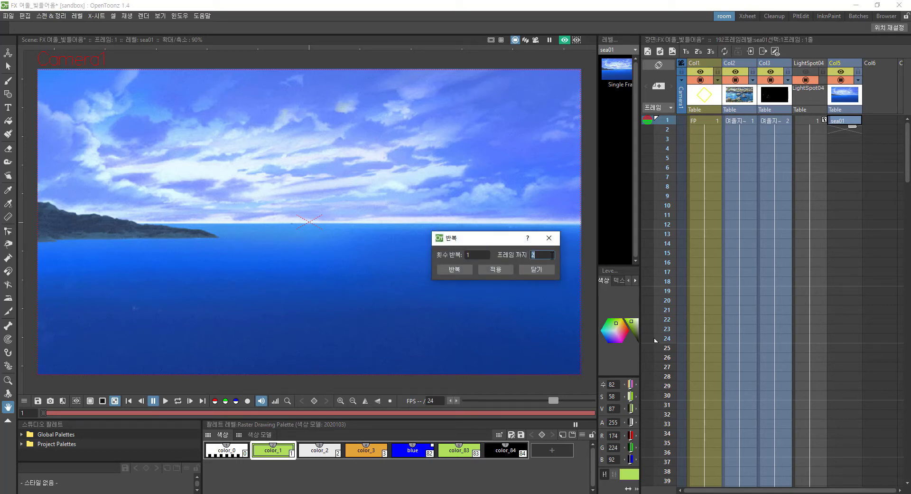
text(72)
click(507, 270)
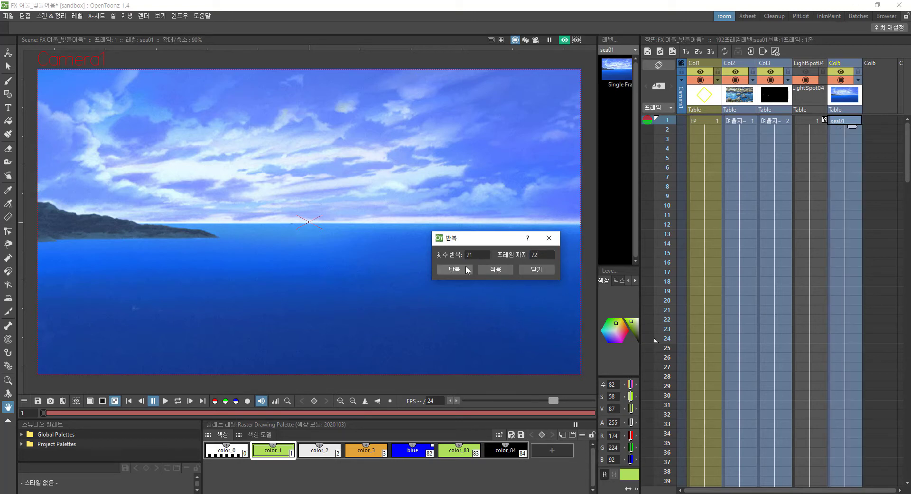
click(550, 237)
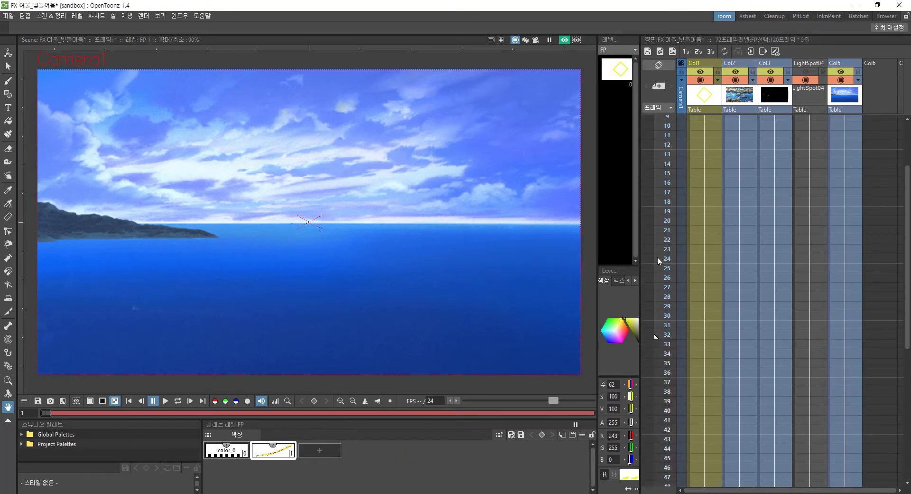
scroll(667, 397, down, 8)
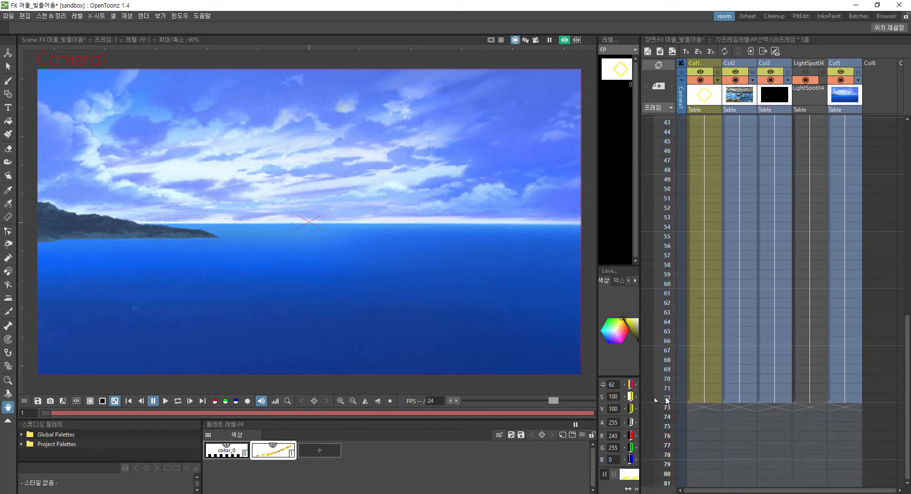
Step: Open the schematic window, reposition it over the viewer and switch it from the stage schematic to the FX schematic
scroll(720, 222, up, 10)
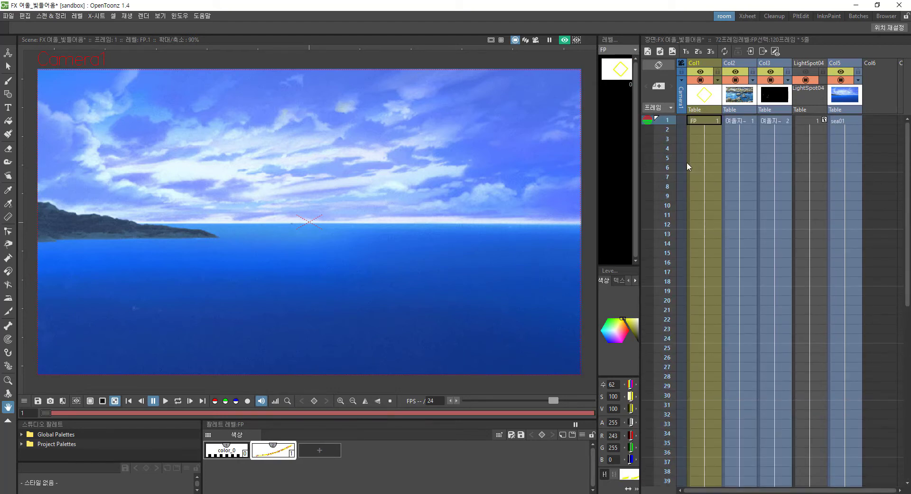
scroll(709, 264, down, 10)
scroll(707, 315, up, 10)
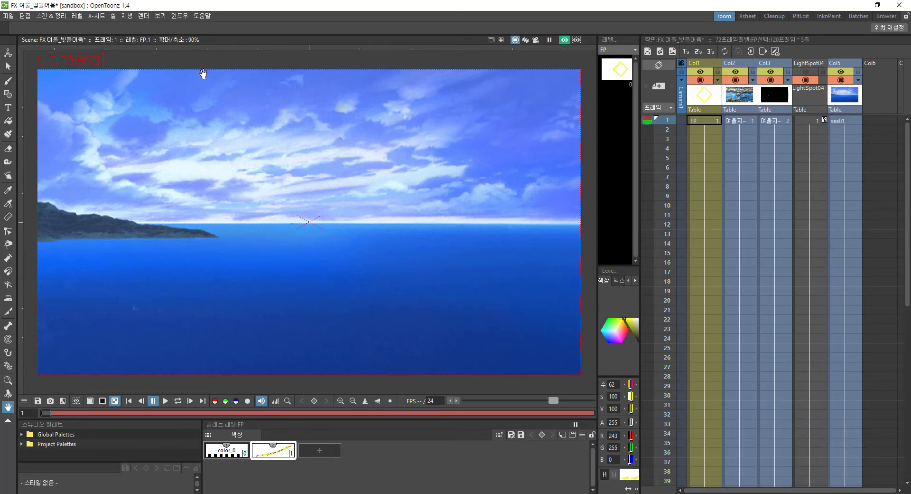
click(185, 17)
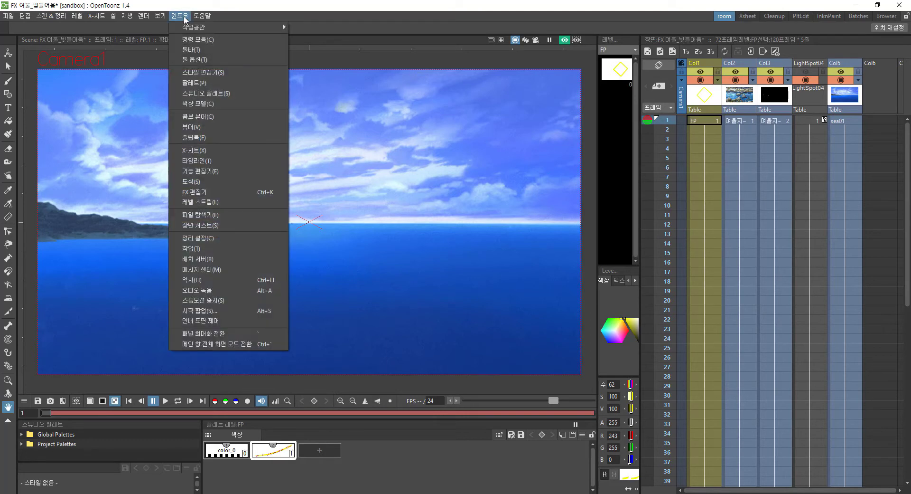
click(213, 180)
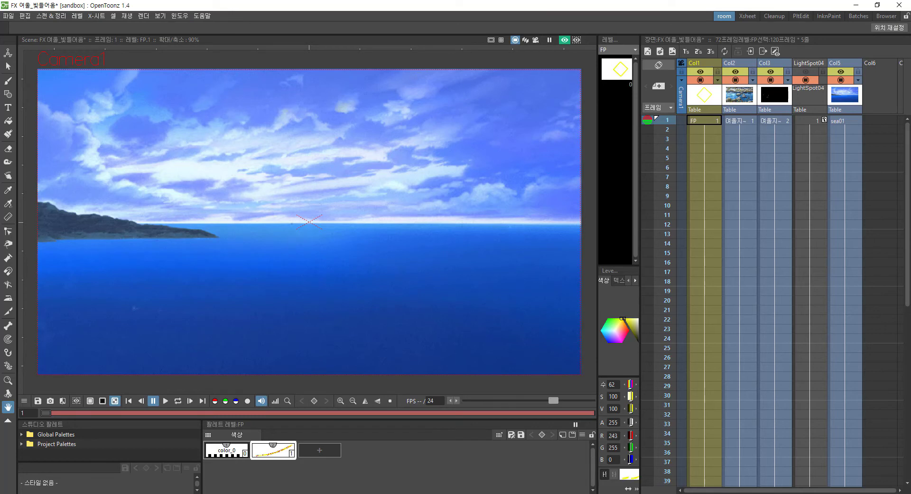
drag(557, 160, 473, 86)
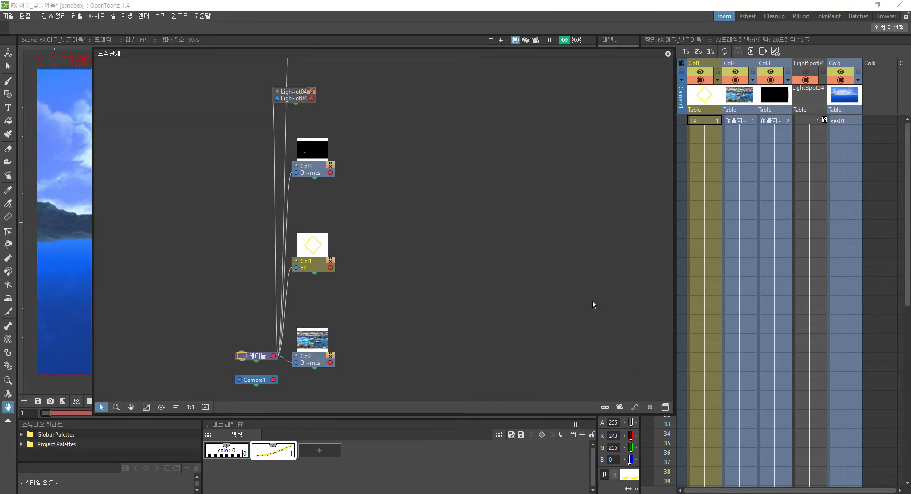
click(667, 407)
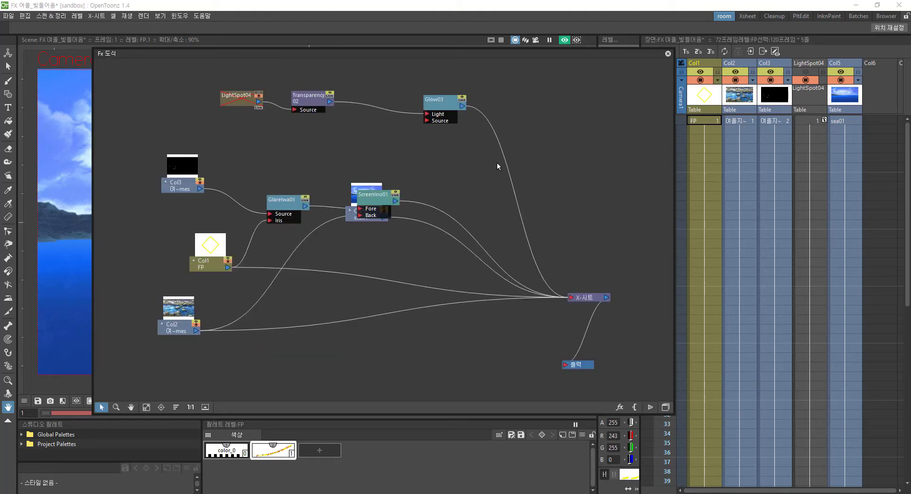
Step: Move the sea01 node out from behind Screenino01 and place it below the Col2 water image node
click(177, 327)
click(181, 189)
click(181, 330)
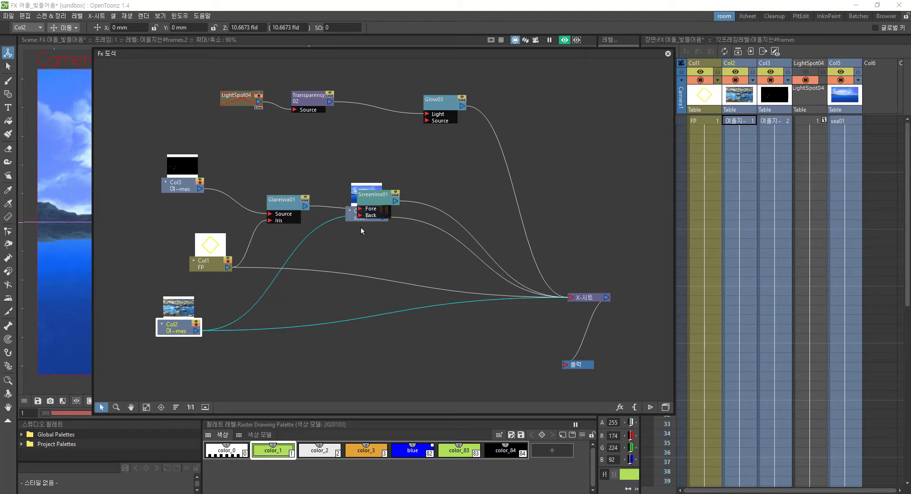
click(351, 218)
drag(357, 224, 144, 391)
drag(178, 331, 164, 319)
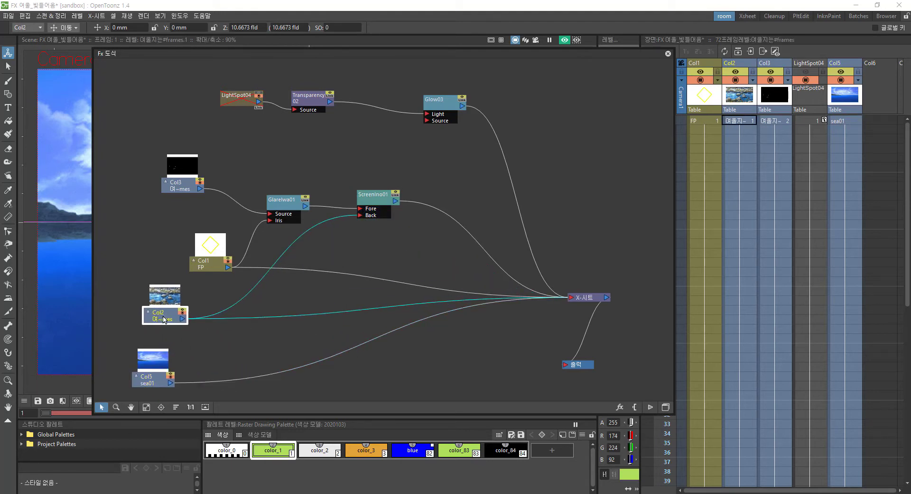
drag(154, 387, 192, 377)
Step: Delete the old Col2 water image node and connect the sea01 node to the Back input of Screenino01
click(169, 319)
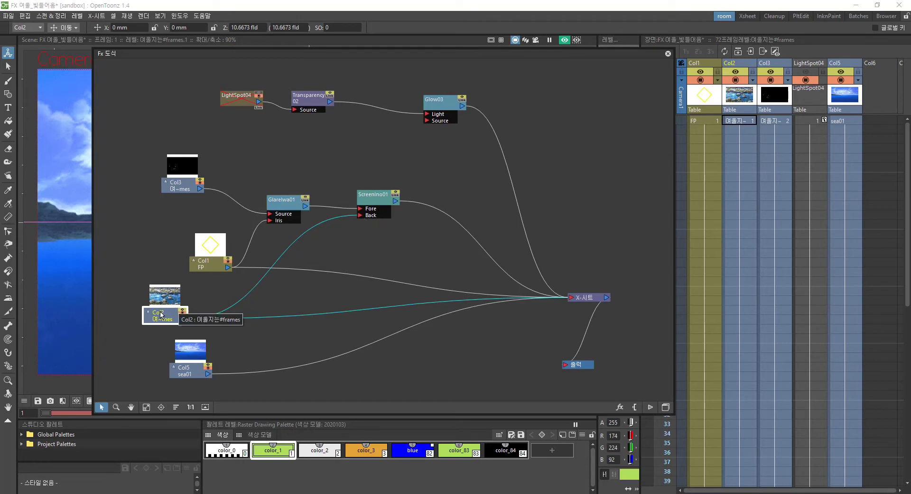
key(Delete)
drag(208, 374, 369, 217)
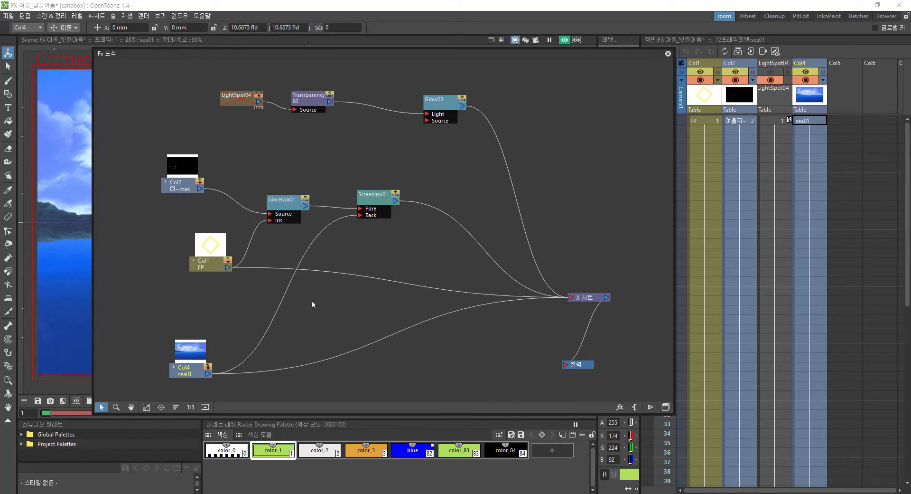
click(380, 202)
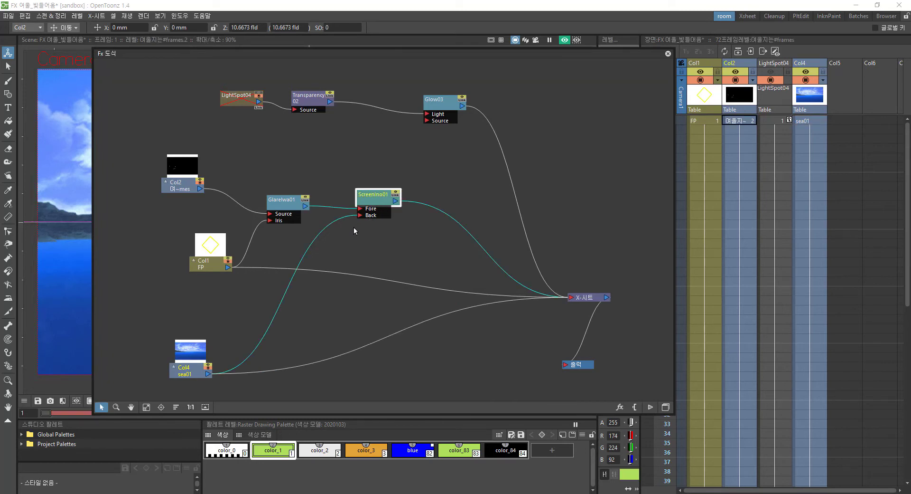
click(506, 149)
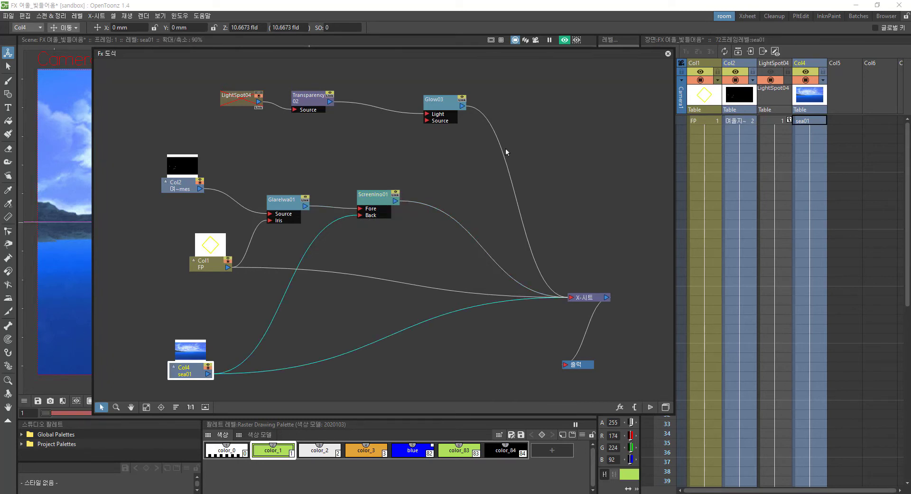
Step: Move the sea01 column to second place in the Xsheet and shift its node up closer to the FP node
click(809, 64)
drag(809, 64, 743, 70)
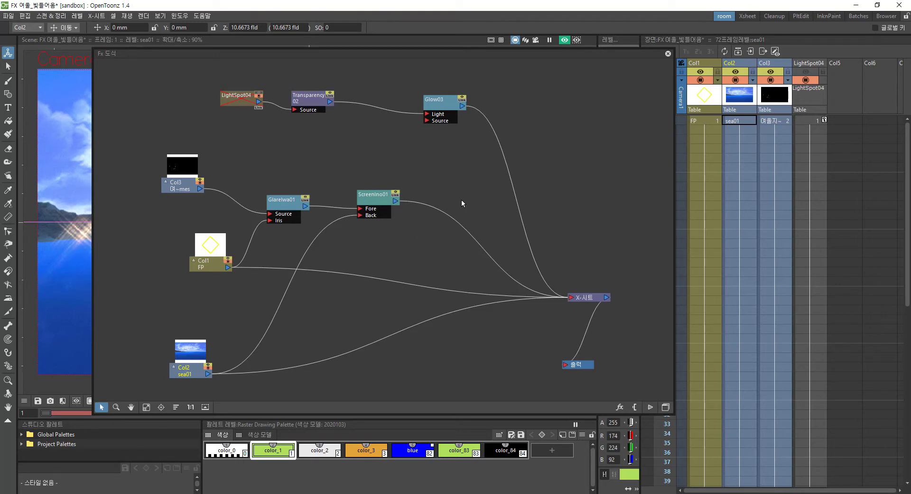
click(179, 188)
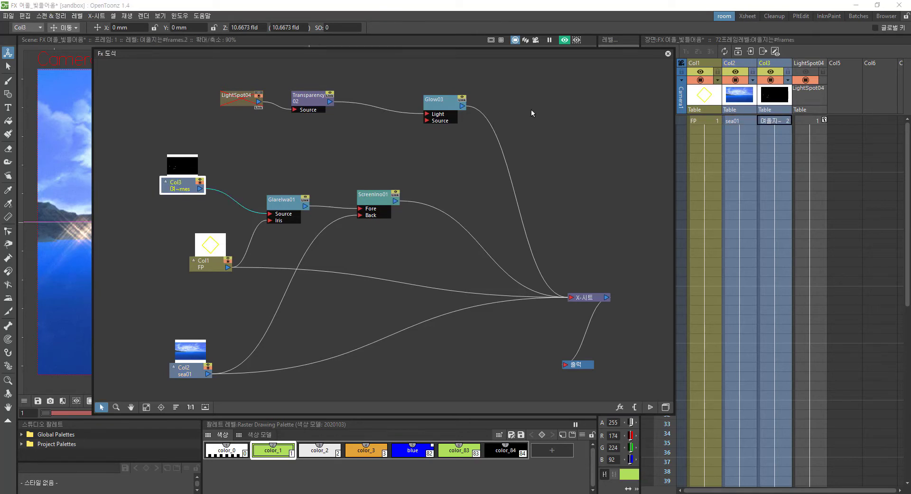
drag(190, 370, 186, 333)
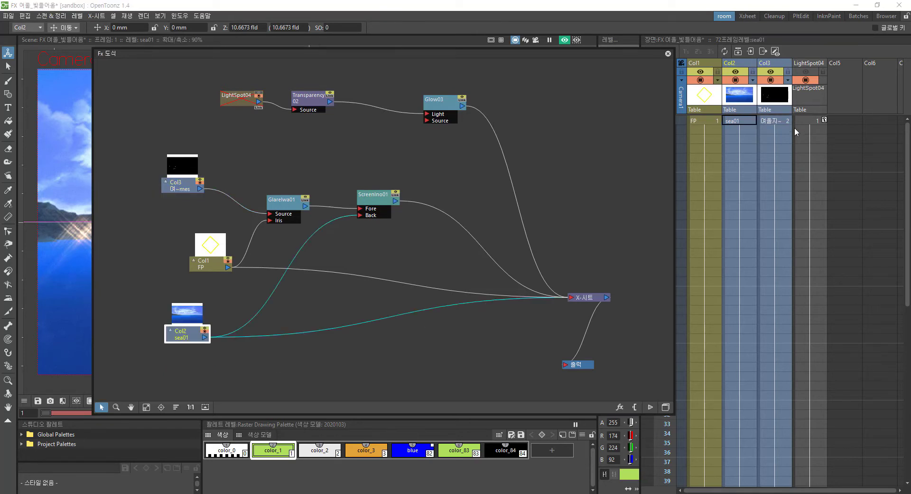
Step: Delete the black sparkle source column Col3 and insert an empty column after the sea01 column
click(782, 97)
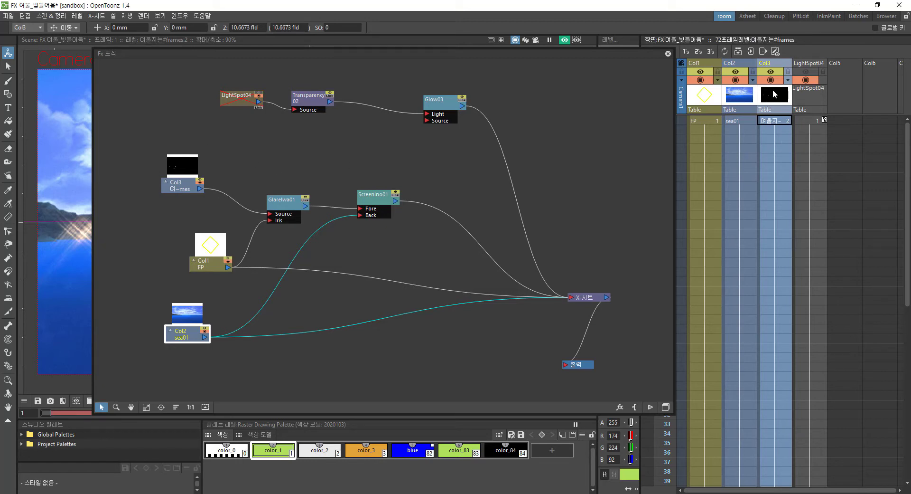
key(Delete)
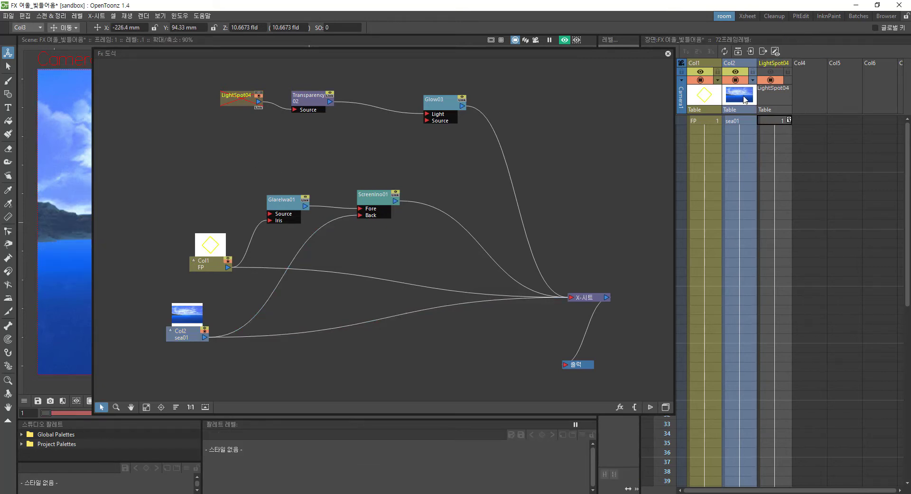
click(741, 97)
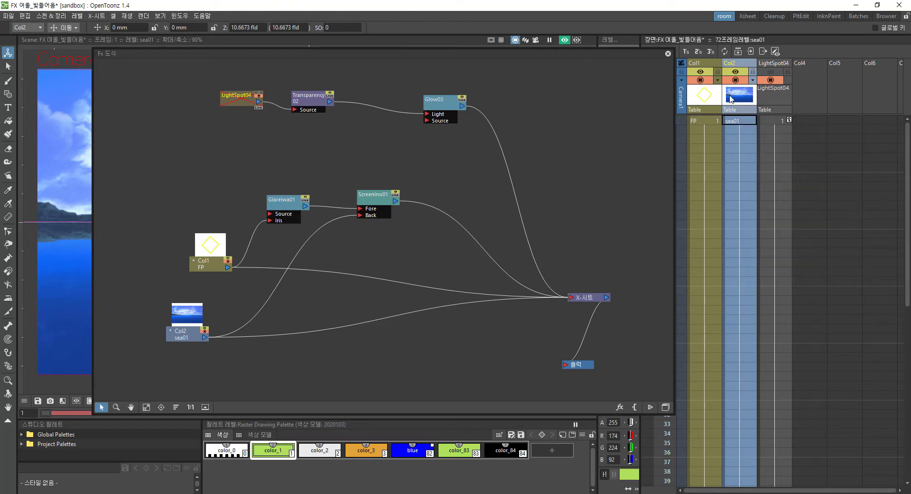
right_click(739, 96)
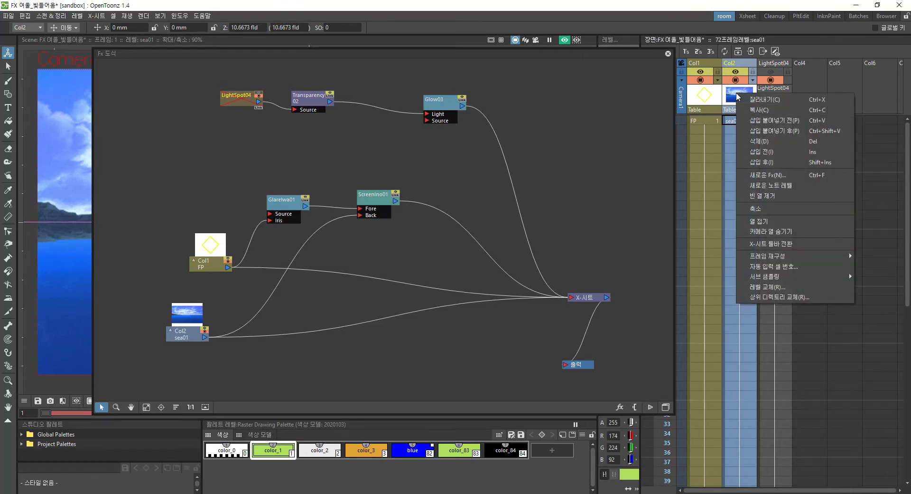
click(777, 143)
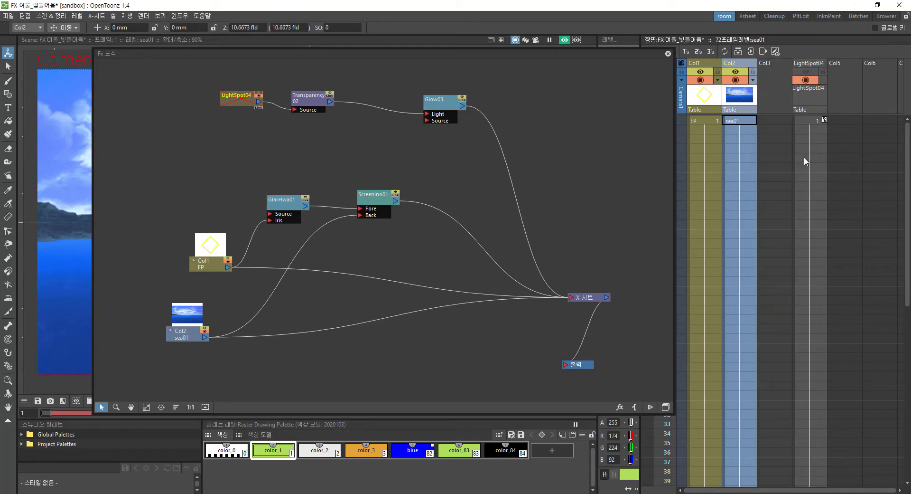
Step: Turn off the effect preview and draw a black-filled rectangle slightly larger than the camera frame in Col3 at frame 1
click(768, 120)
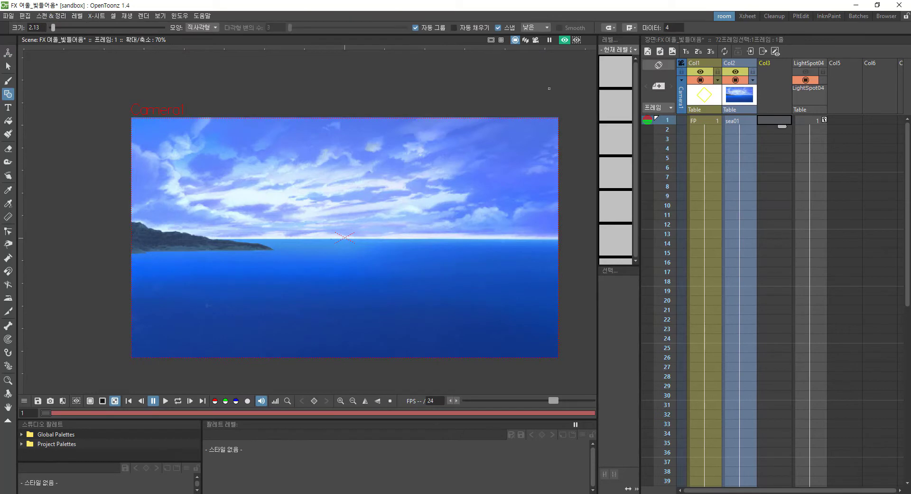
click(565, 39)
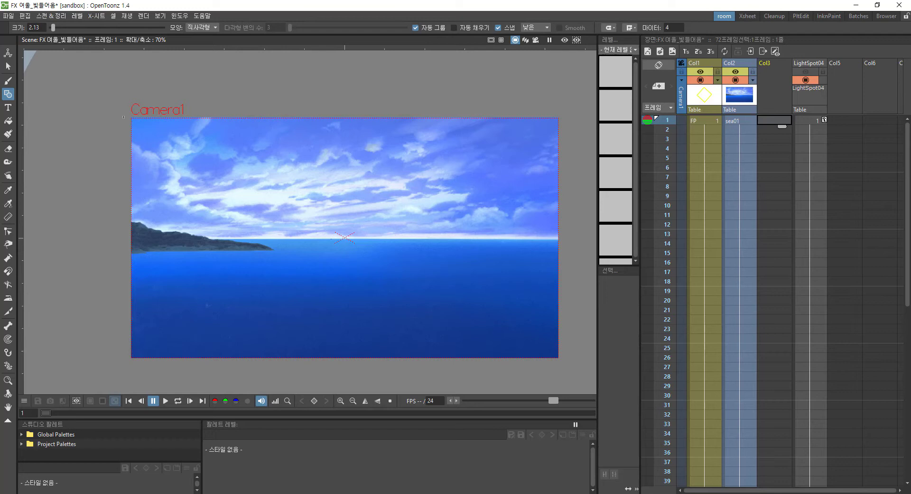
mouse_move(123, 112)
mouse_down()
mouse_move(261, 288)
mouse_move(499, 327)
mouse_move(569, 365)
mouse_up()
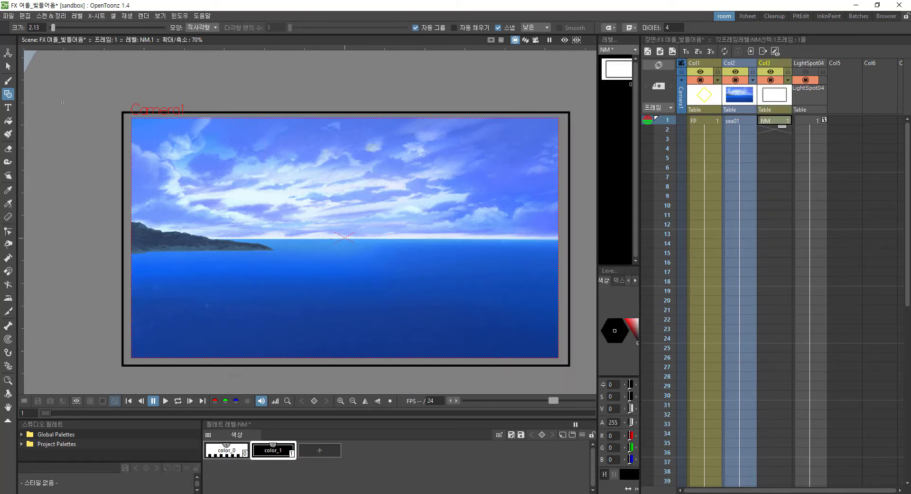
click(8, 121)
click(256, 178)
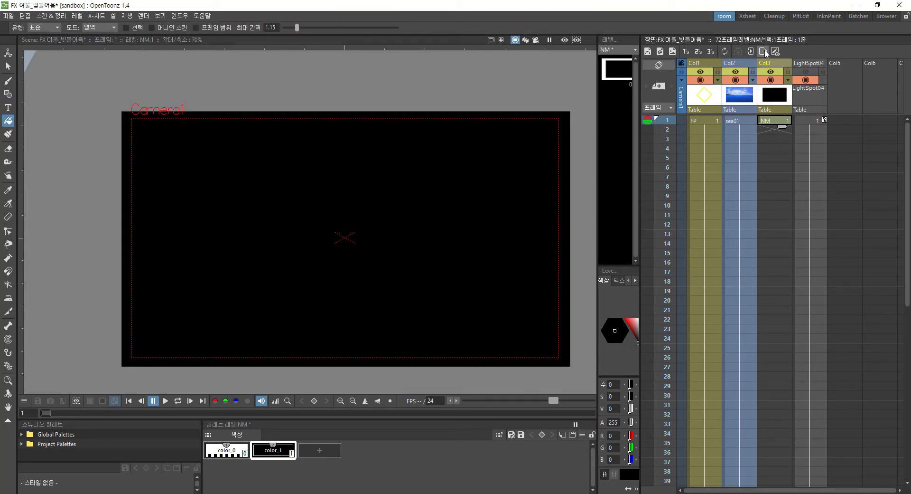
Step: Repeat the NM cell in Col3 through frame 72 and lower that column's opacity in the viewer
click(727, 51)
double_click(548, 259)
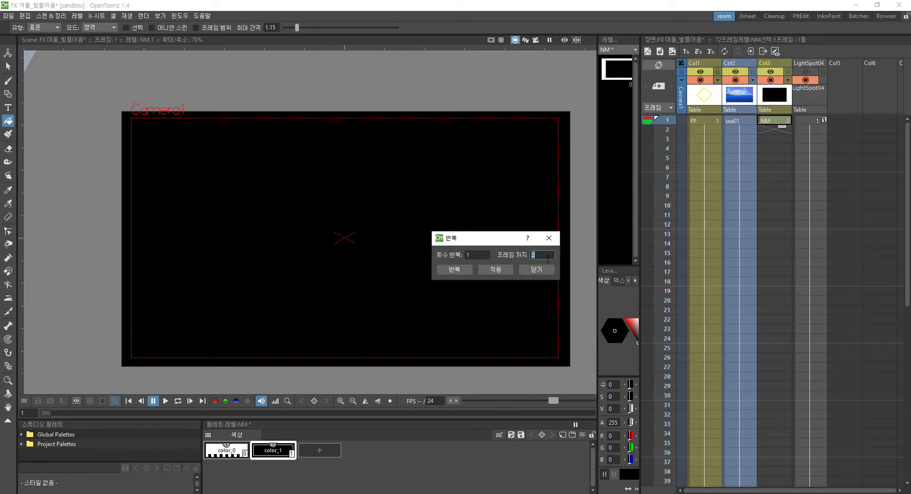
text(72)
click(495, 269)
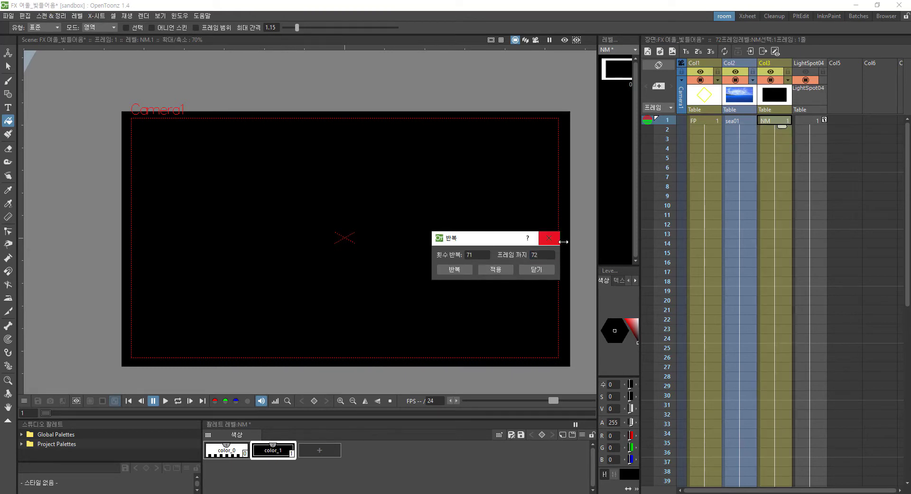
click(549, 238)
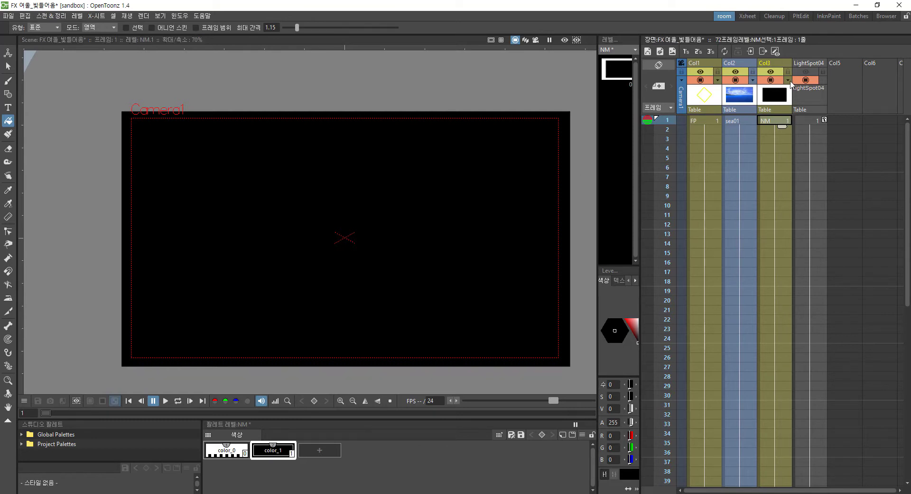
click(789, 81)
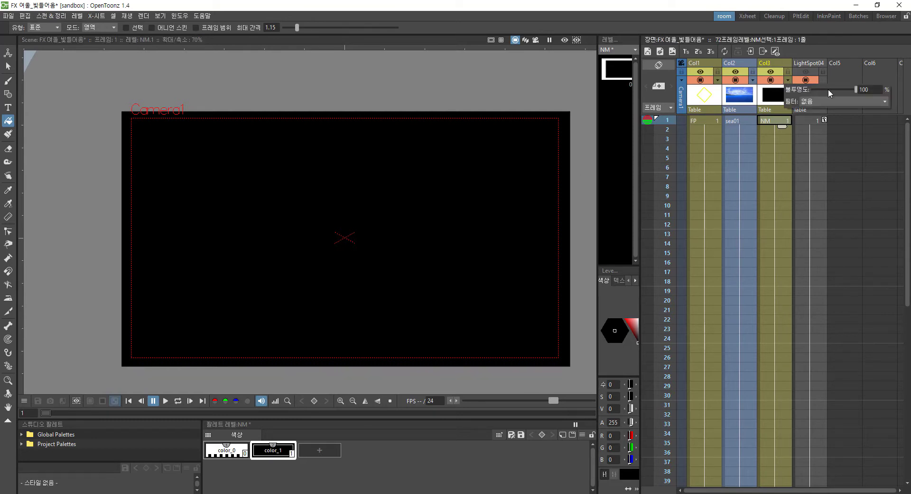
drag(839, 88, 827, 88)
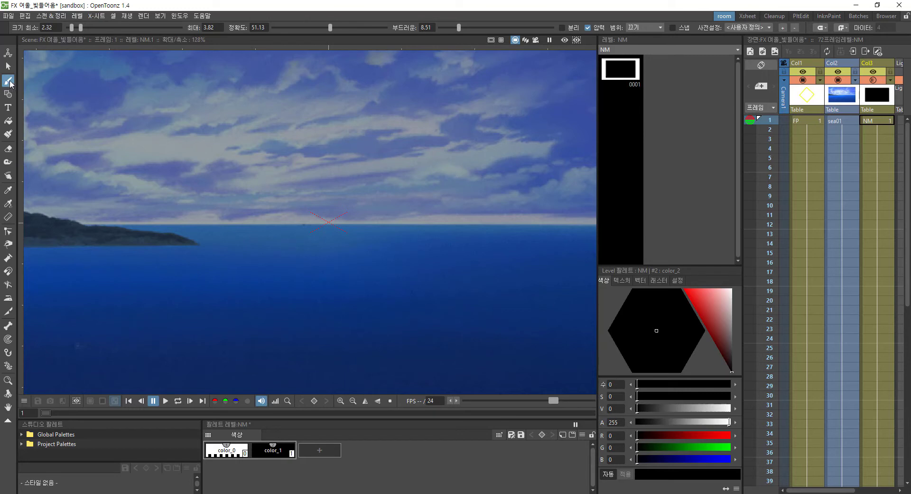
Step: Add a new style, color_2, to the NM level palette and set it to pure white (RGB 255, 255, 255)
click(274, 452)
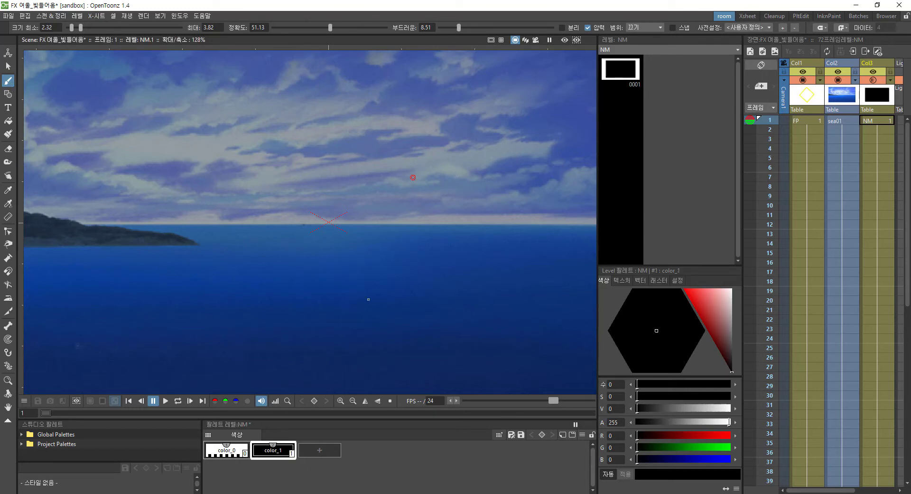
click(315, 450)
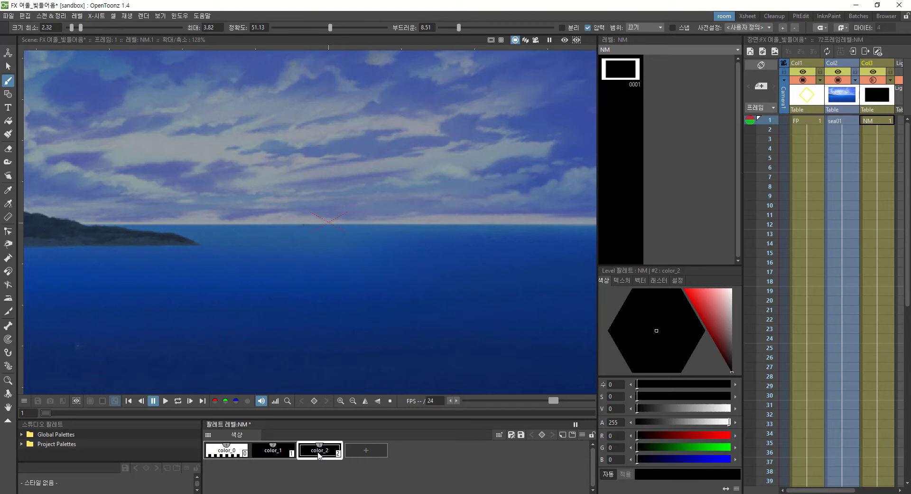
click(723, 312)
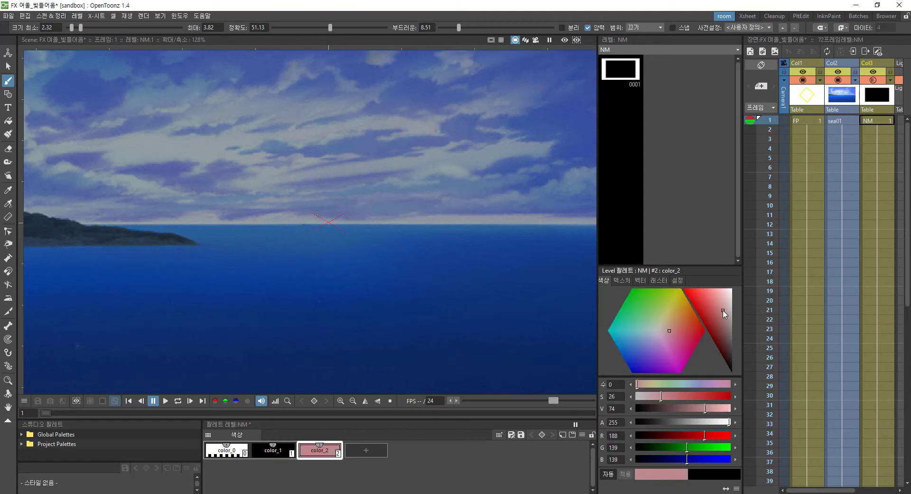
drag(724, 314, 751, 263)
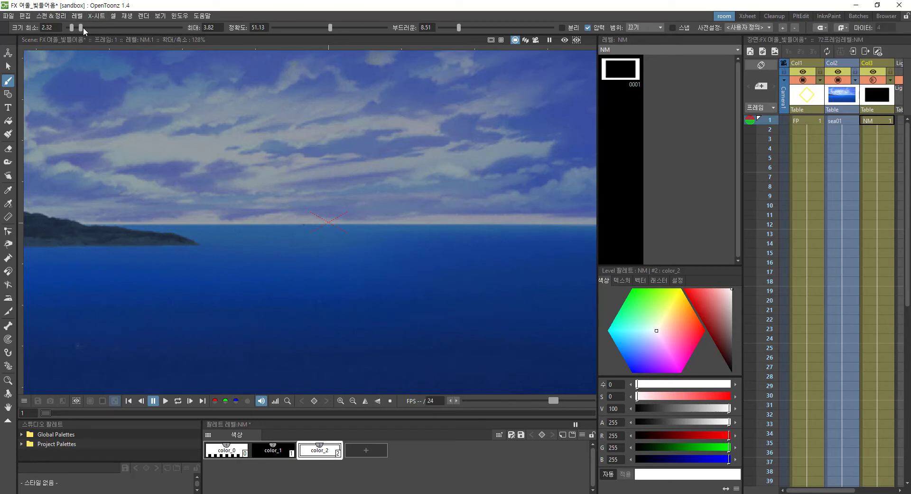
Step: Adjust the brush size range to a minimum of 1.66 and a maximum of 3.15, with the whole camera frame in view
drag(81, 27, 95, 27)
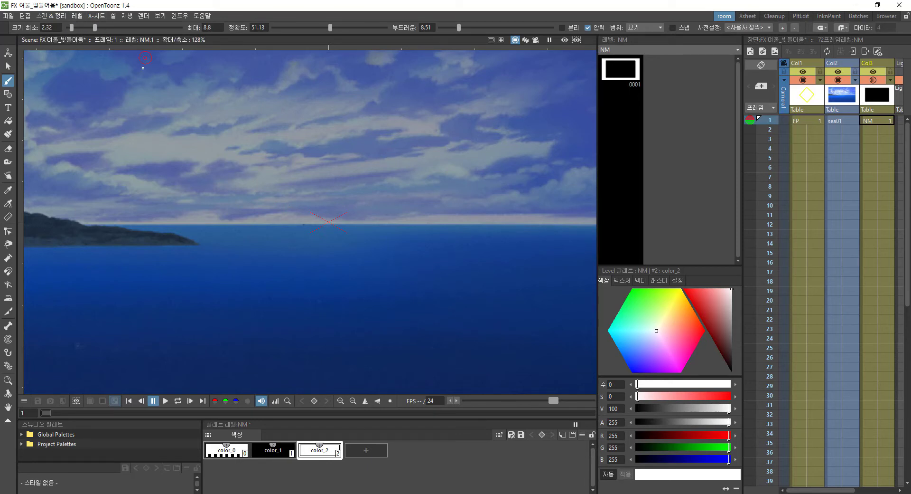
drag(71, 28, 80, 28)
scroll(280, 254, down, 3)
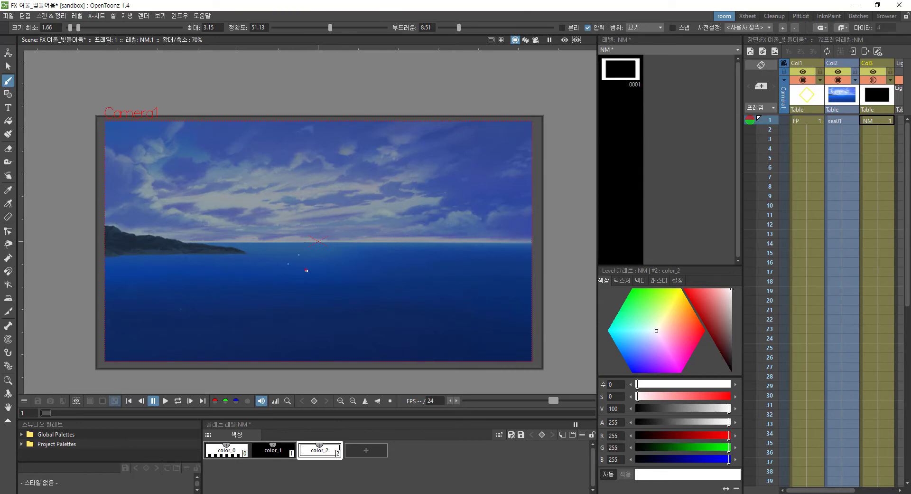
Step: Paint a cluster of about a dozen small white dots, one larger, on the sea just below the horizon in the NM level
scroll(306, 270, up, 4)
click(341, 238)
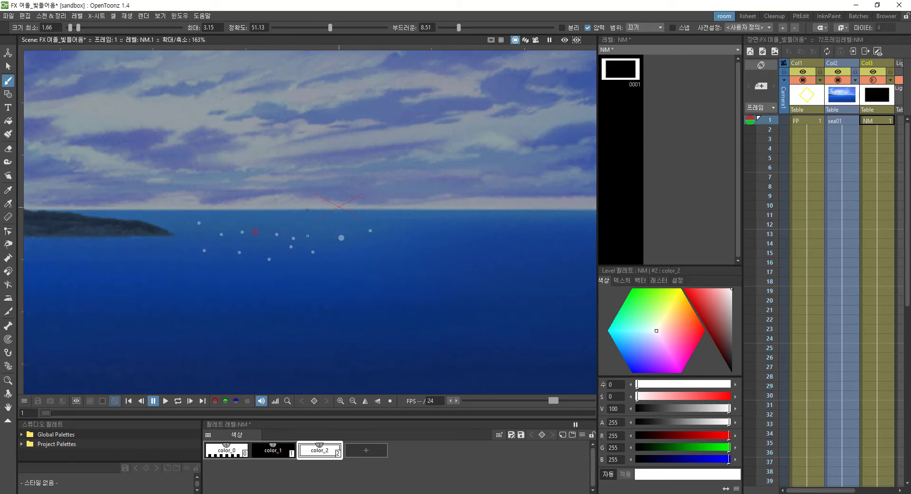
click(186, 243)
scroll(378, 266, down, 3)
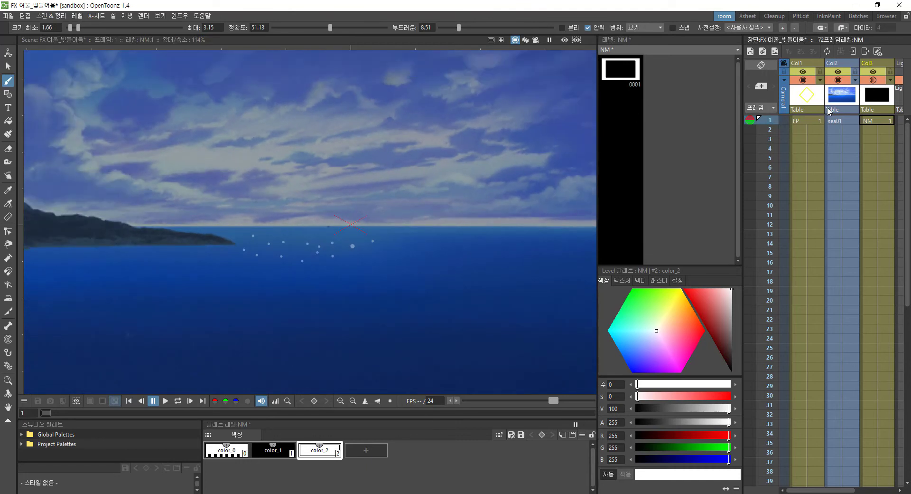
Step: Raise Col3's viewer opacity to the maximum and turn on the effect preview
click(892, 80)
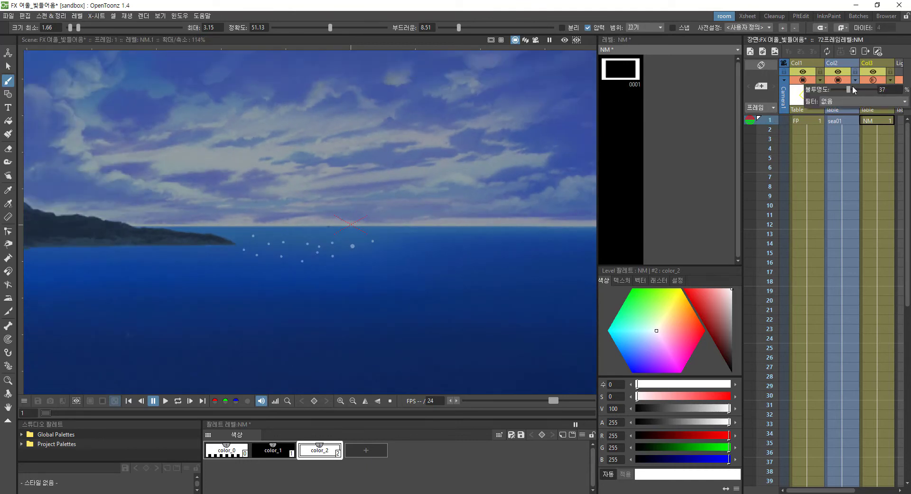
click(852, 89)
drag(852, 89, 890, 92)
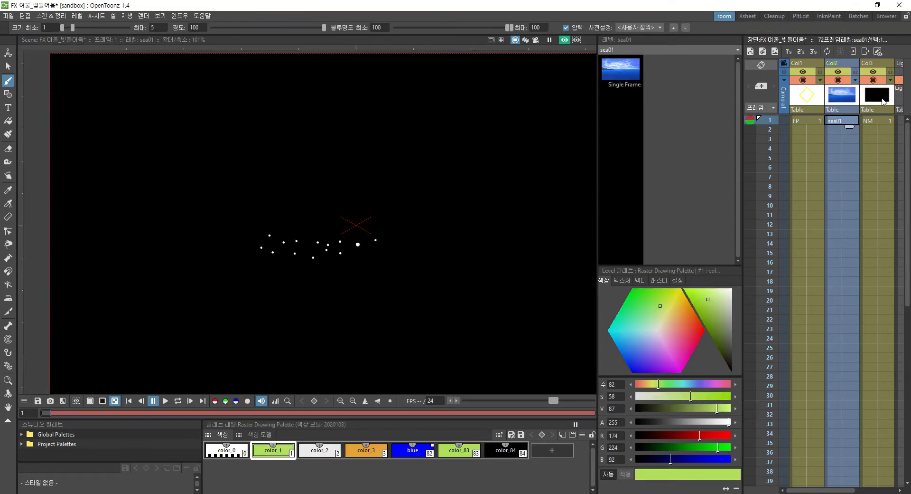
Step: In the Fx schematic, move the Col3 NM node clear of ScreenIno01 and connect its output to GlareIwa01's Source
drag(0, 228, 560, 60)
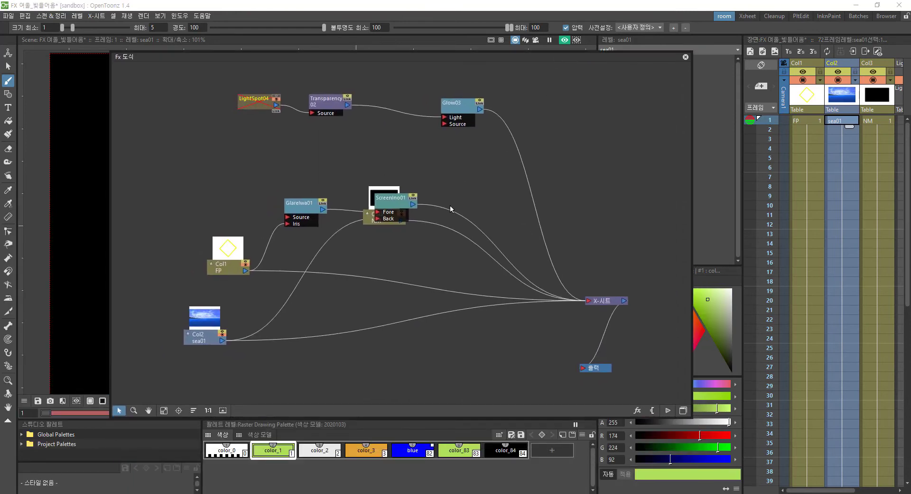
drag(372, 221, 164, 187)
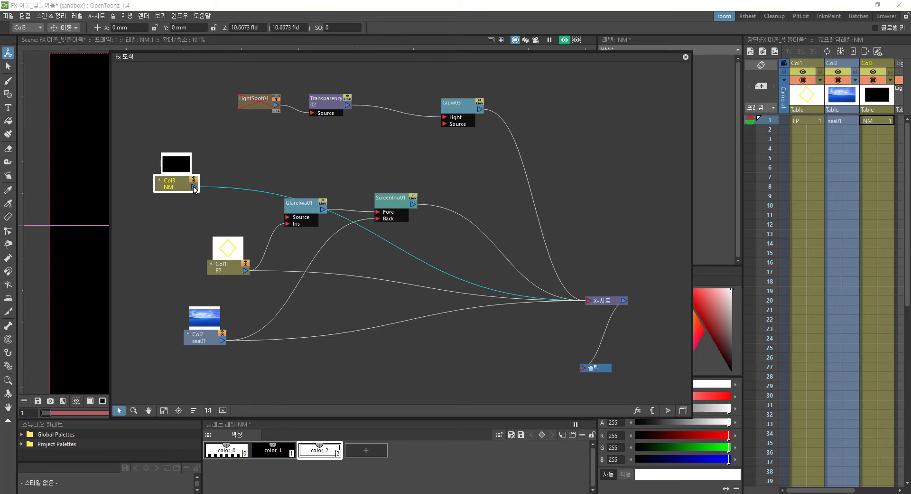
drag(277, 209, 288, 217)
click(332, 278)
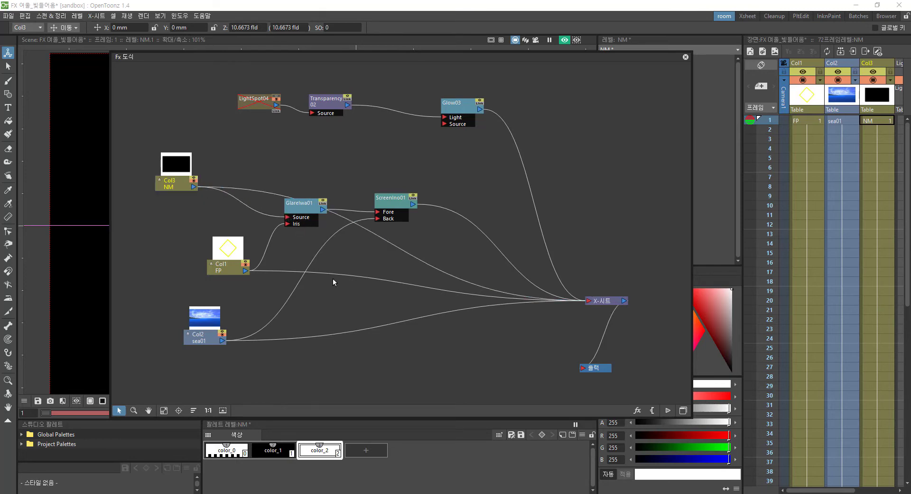
Step: Delete the direct link from the NM node to the X-sheet node and close the Fx schematic
click(269, 196)
key(Delete)
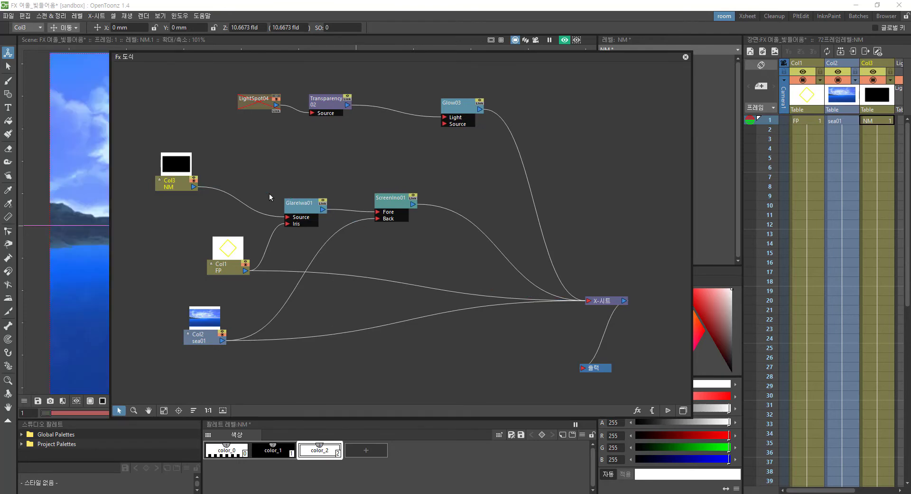
click(685, 56)
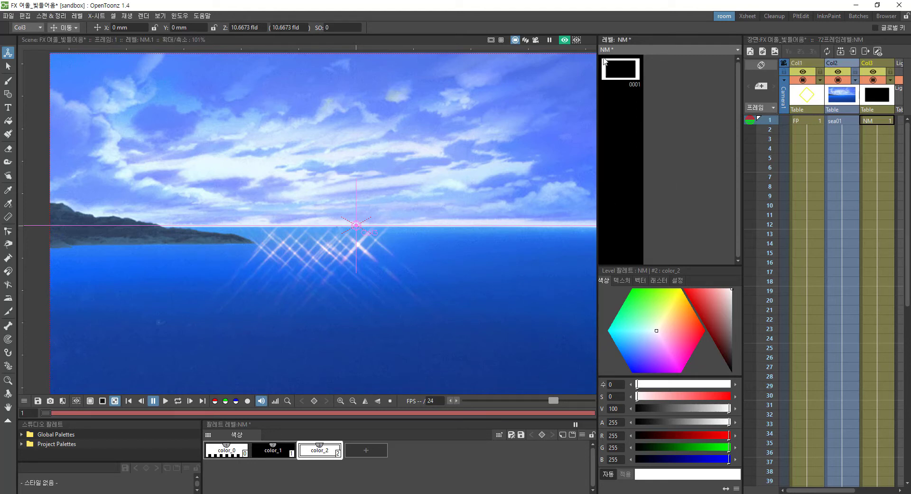
Step: Turn off the effect preview and open the scene FX_여러불빛 만들기_장작
click(564, 41)
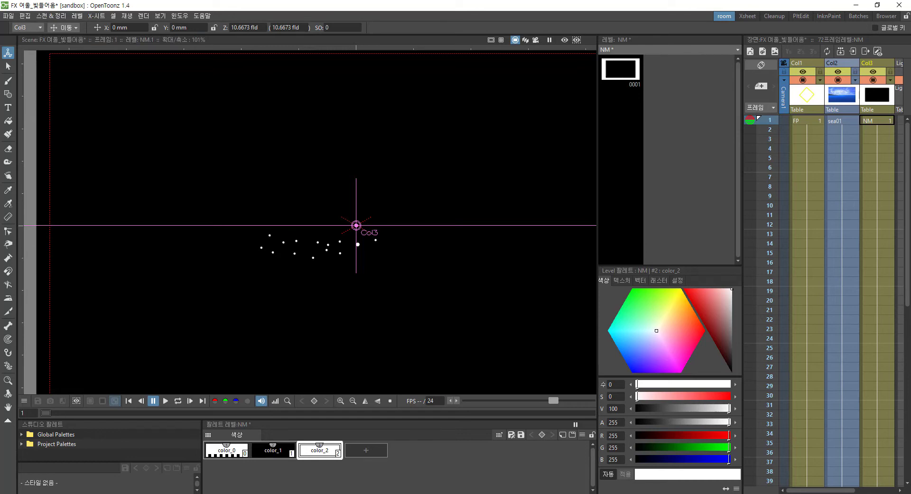
drag(0, 204, 480, 63)
double_click(481, 66)
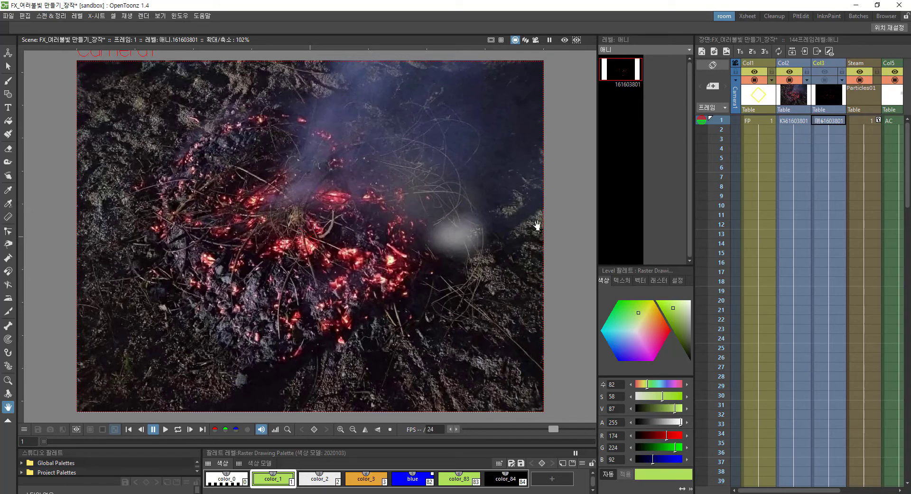
Step: Save the ember scene and turn on Col3's preview visibility
click(794, 120)
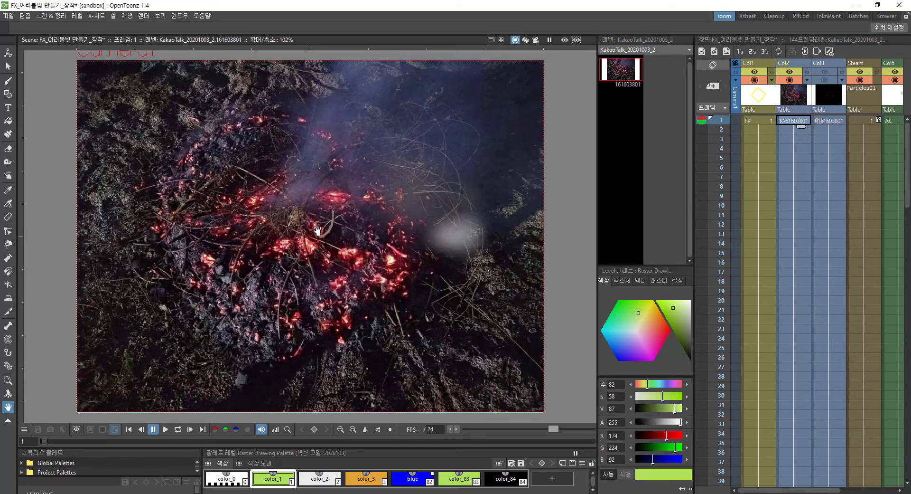
key(ctrl+s)
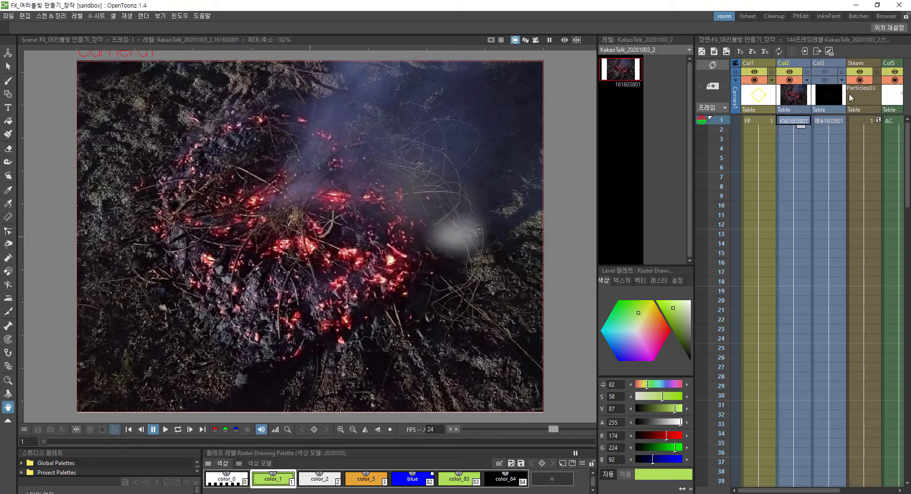
click(823, 80)
click(825, 71)
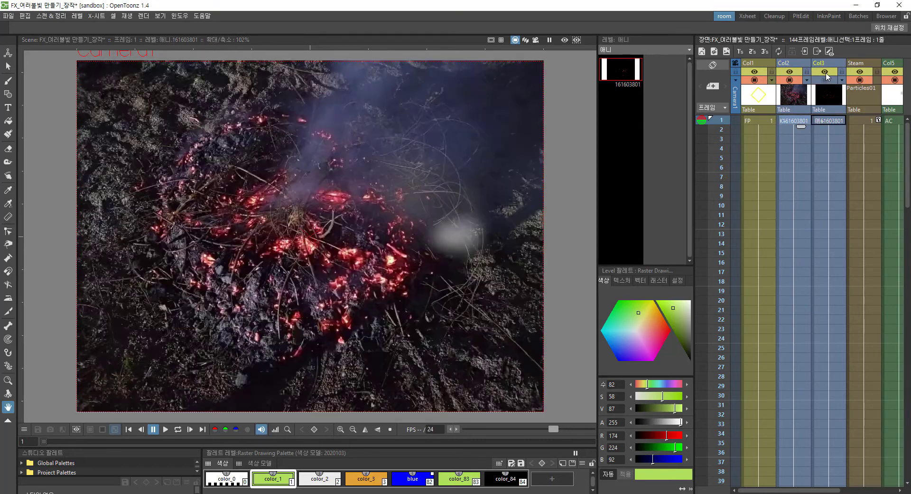
Step: Open the color levels adjustment for the ember image at frame 1 of Col2
click(796, 122)
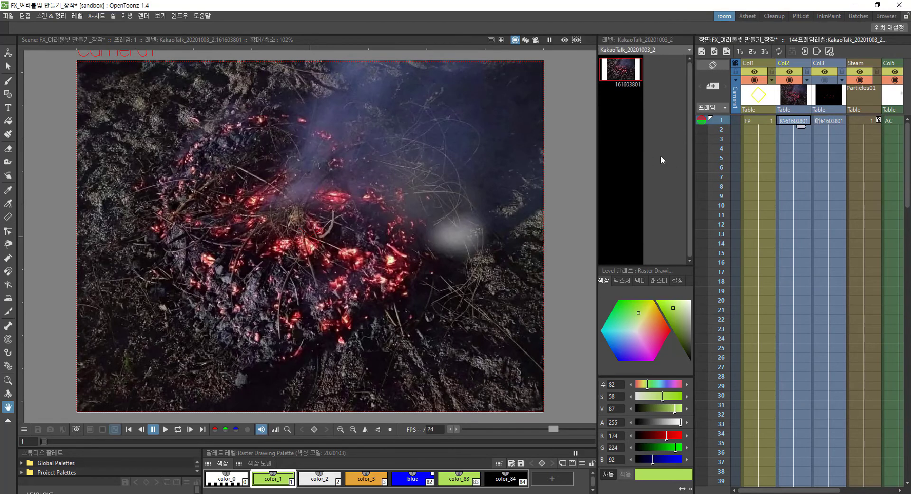
right_click(797, 122)
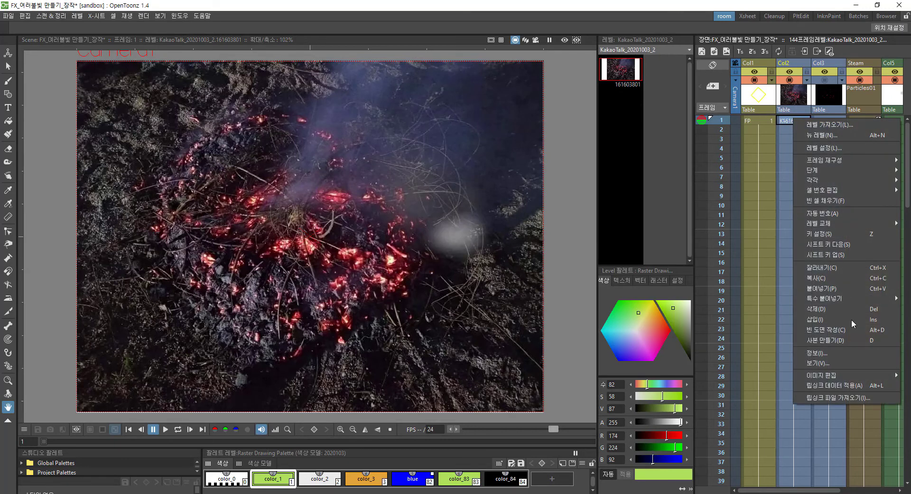
mouse_move(860, 374)
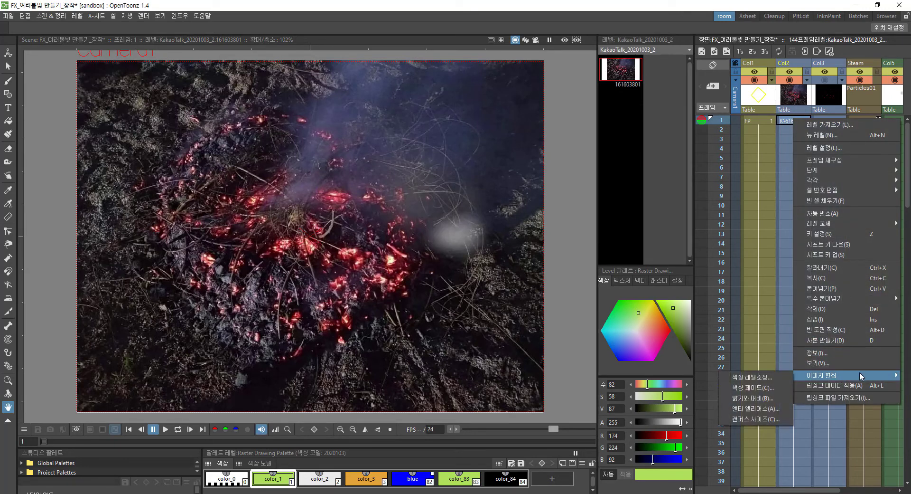
click(770, 376)
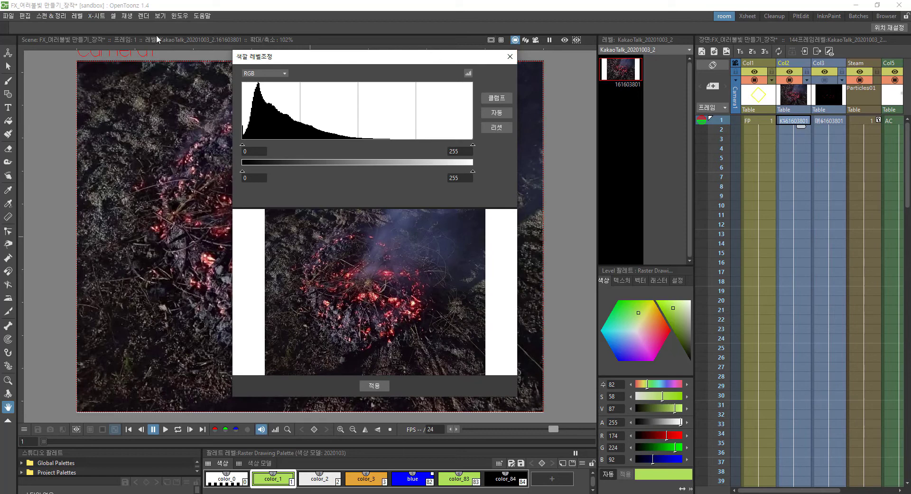
click(142, 18)
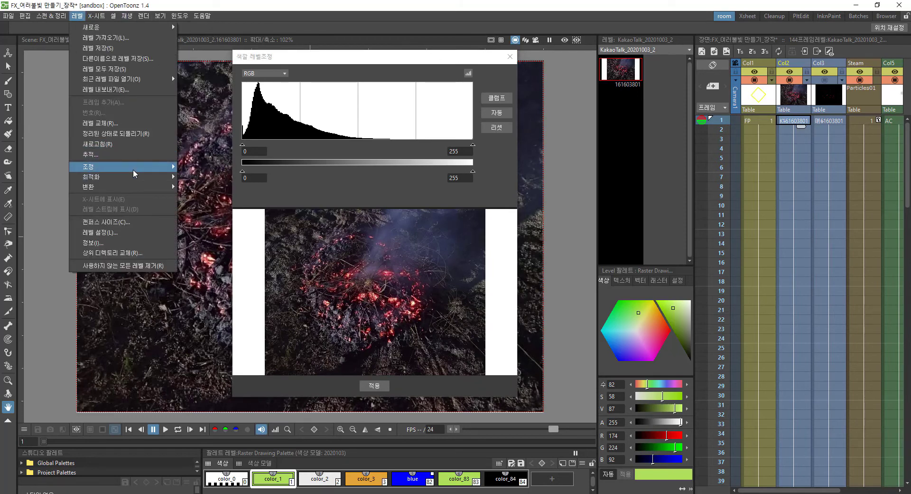
mouse_move(135, 174)
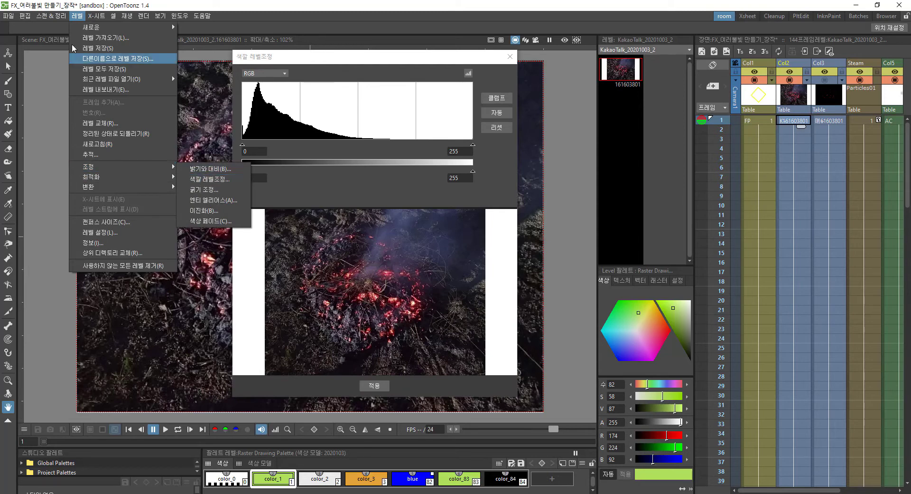
right_click(832, 122)
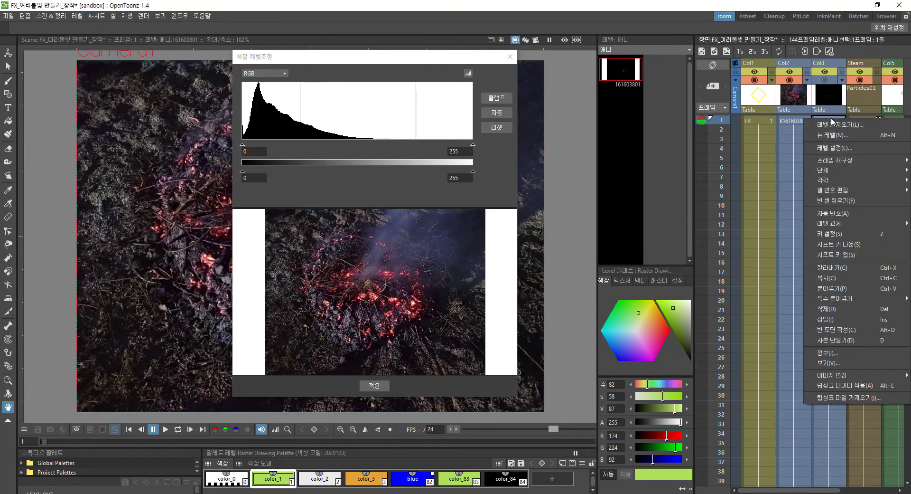
click(421, 62)
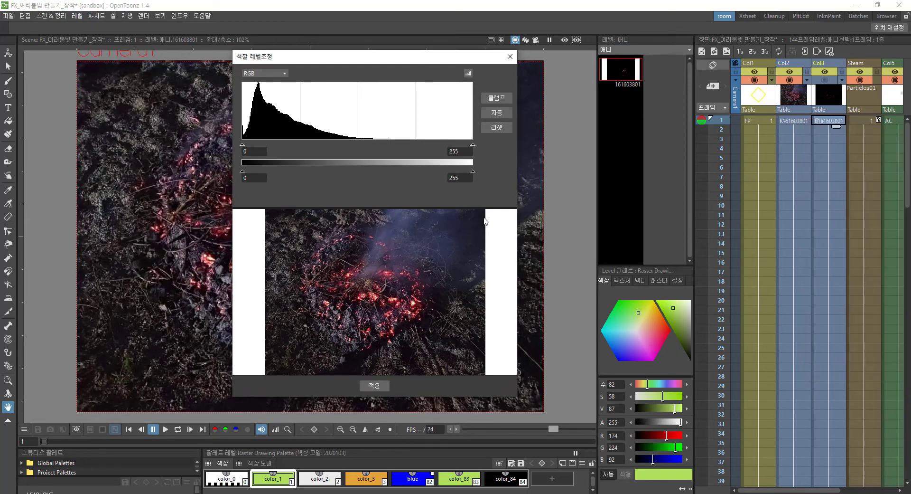
Step: Try narrowing the Col2 ember image's RGB input levels to 166–184 and close the adjustment without applying it
click(794, 122)
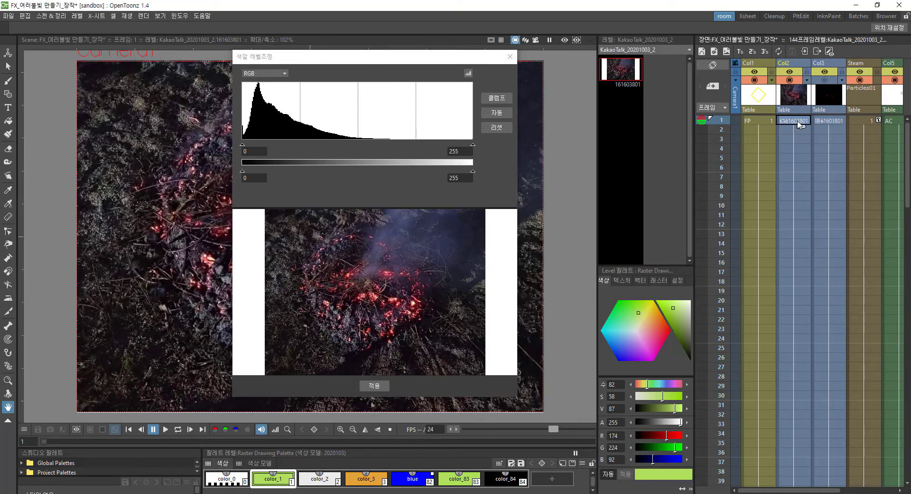
click(472, 146)
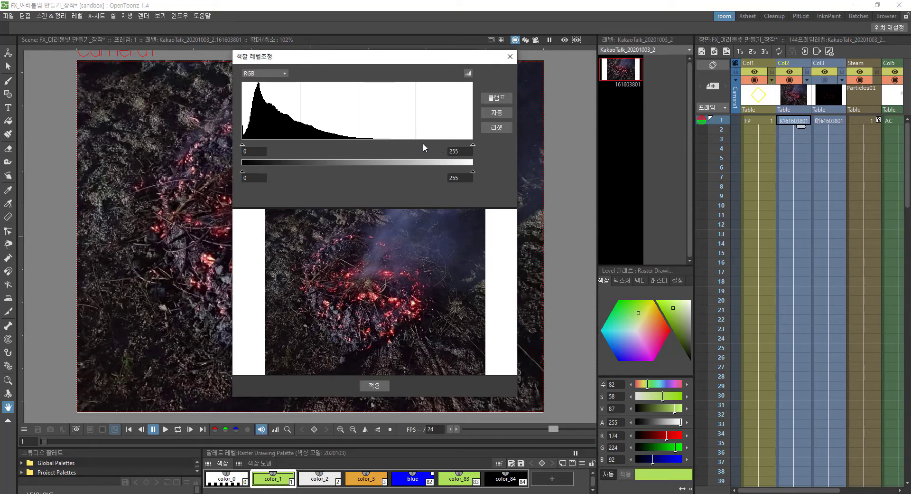
drag(474, 143, 412, 142)
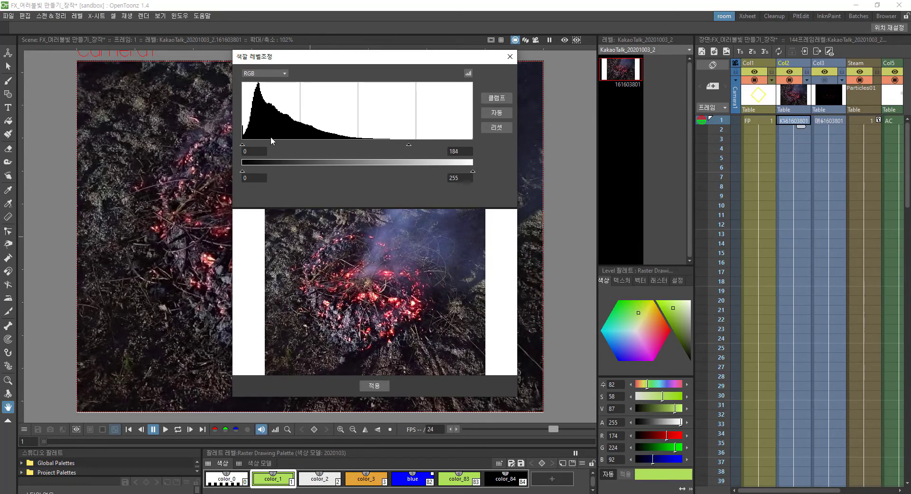
drag(244, 147, 389, 161)
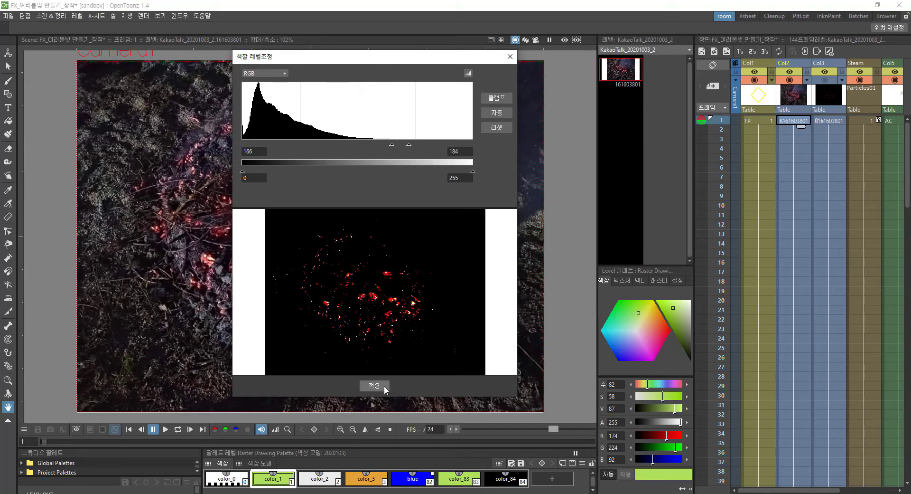
click(509, 56)
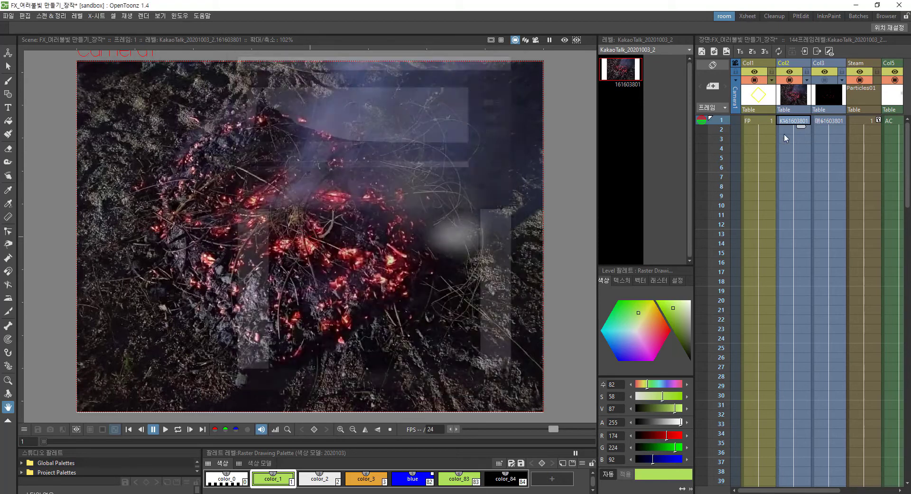
Step: Select the highlights-only level at frame 1 of Col3 and preview the glare effect on the embers
click(830, 121)
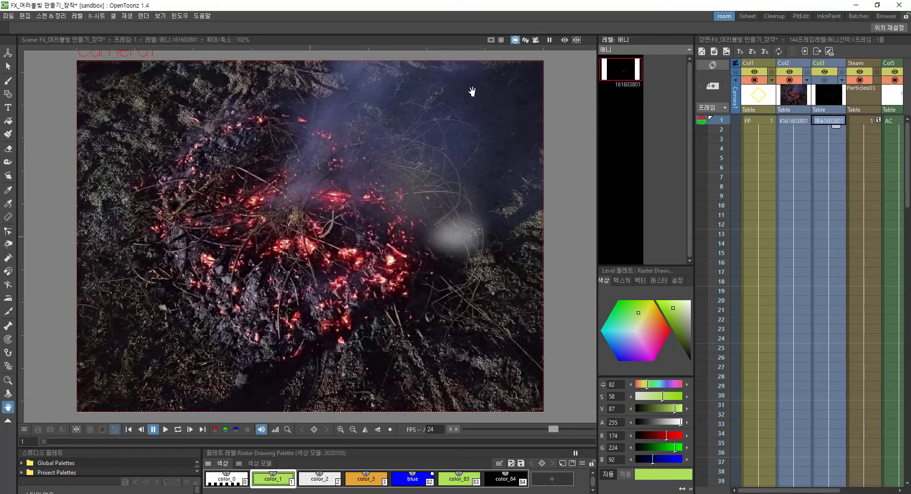
click(568, 41)
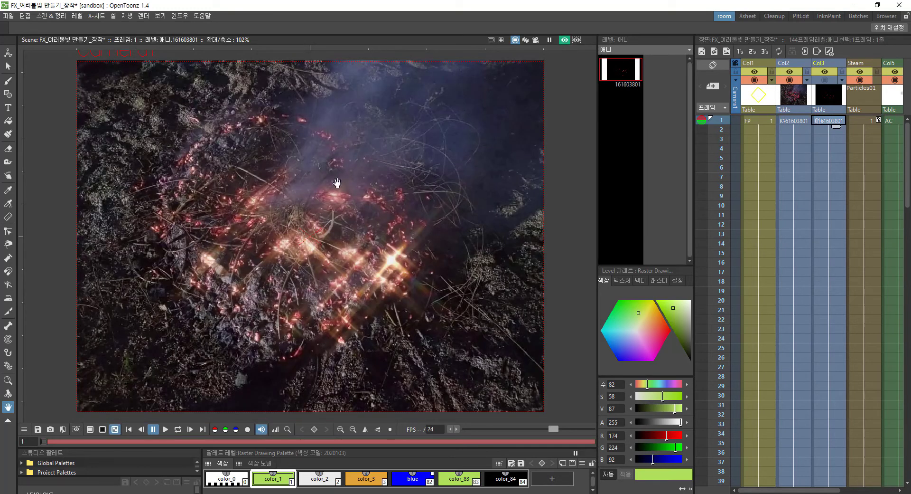
Step: Switch to the 강좌용 scene and set GlareIwa01's Render Mode to Filter Preview to view the glare shape
key(alt+Tab)
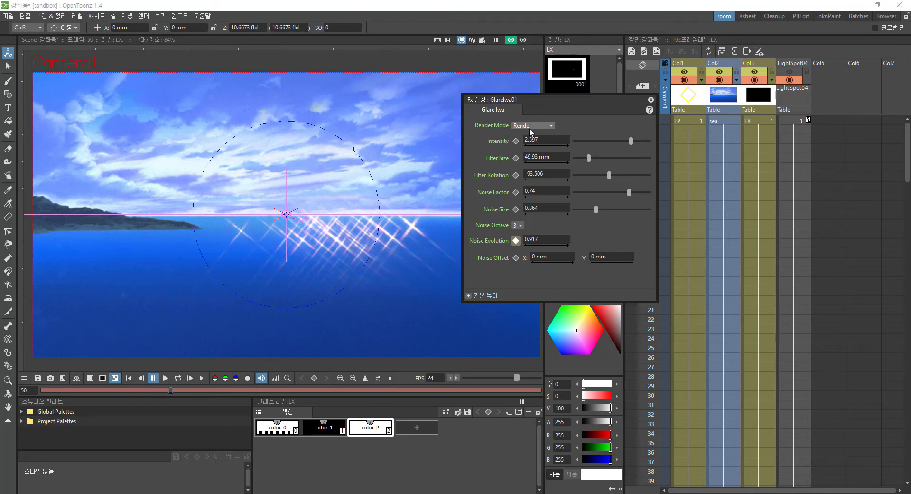
click(534, 126)
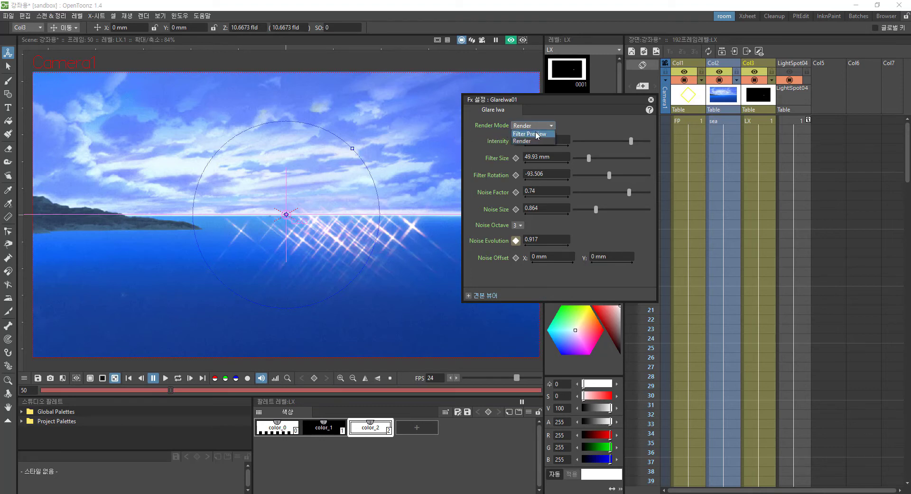
click(537, 135)
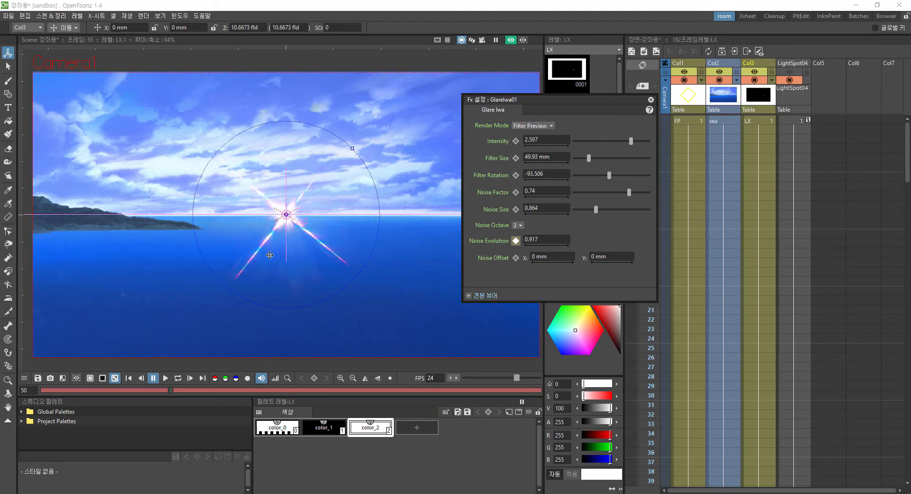
Step: Set GlareIwa01's Render Mode back to Render and its Intensity to 2.987
click(533, 126)
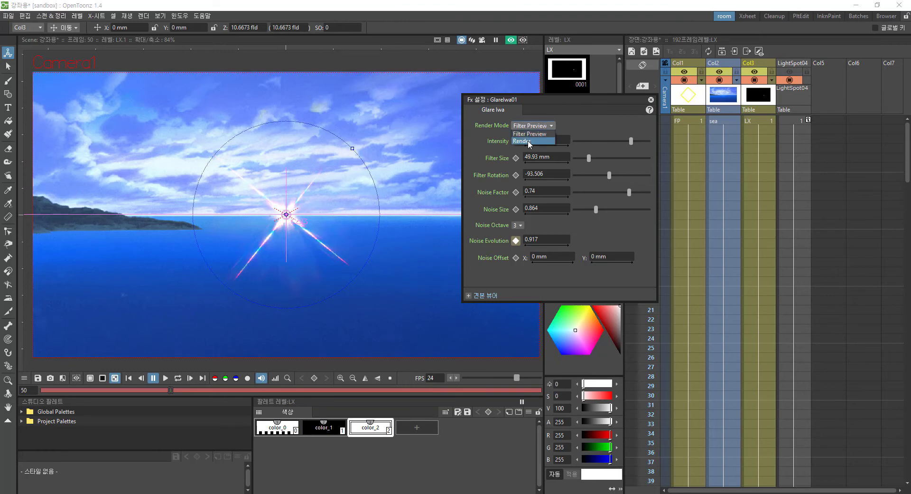
click(478, 155)
key(Down)
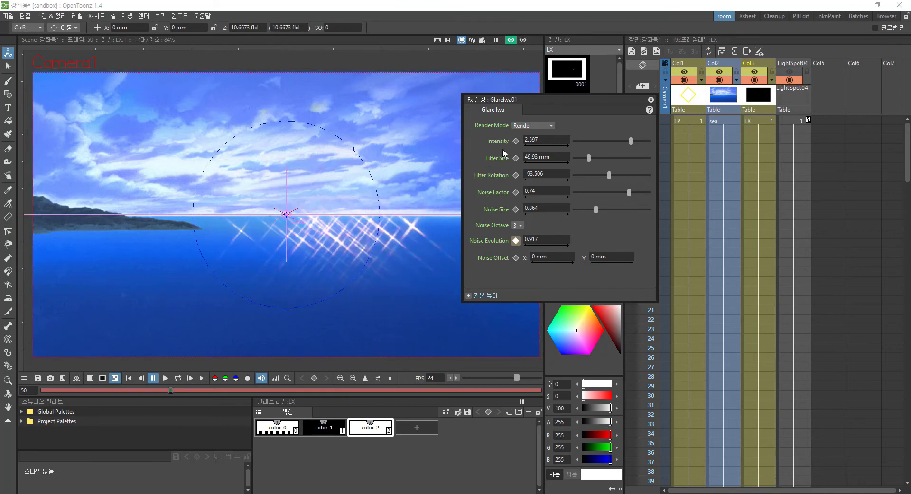
click(633, 141)
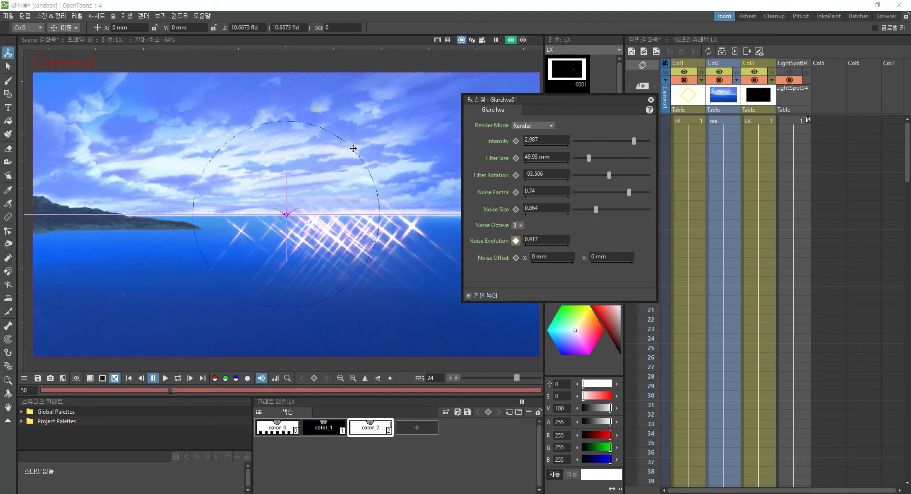
Step: Set GlareIwa01's Filter Size to 42.951 mm, Filter Rotation to -23.377 and Noise Factor to 0.675
drag(350, 153, 335, 176)
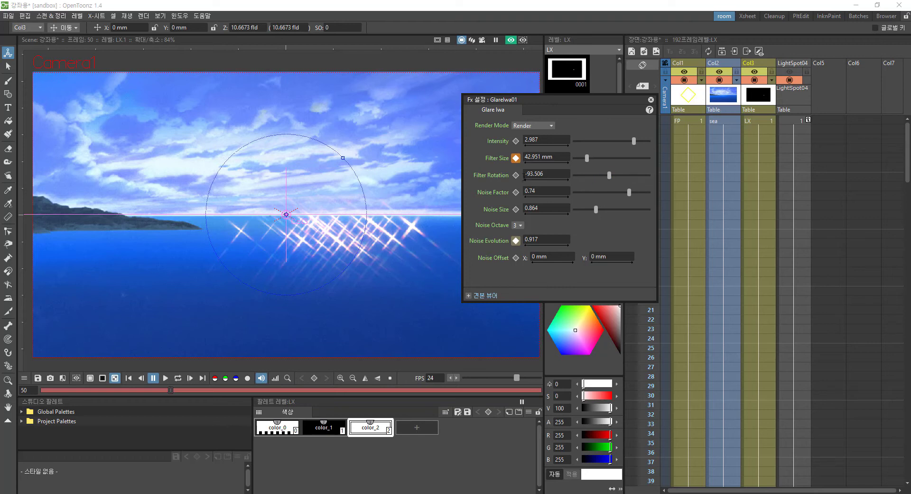
drag(610, 176, 612, 177)
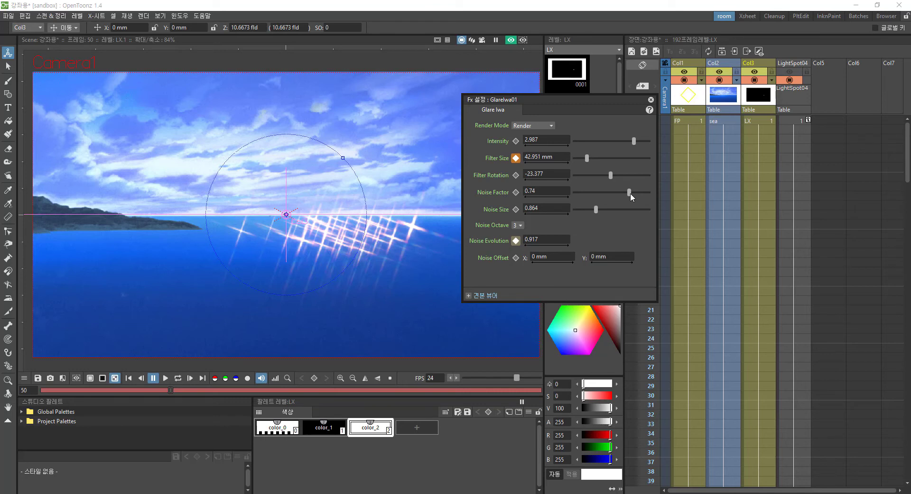
drag(630, 192, 626, 192)
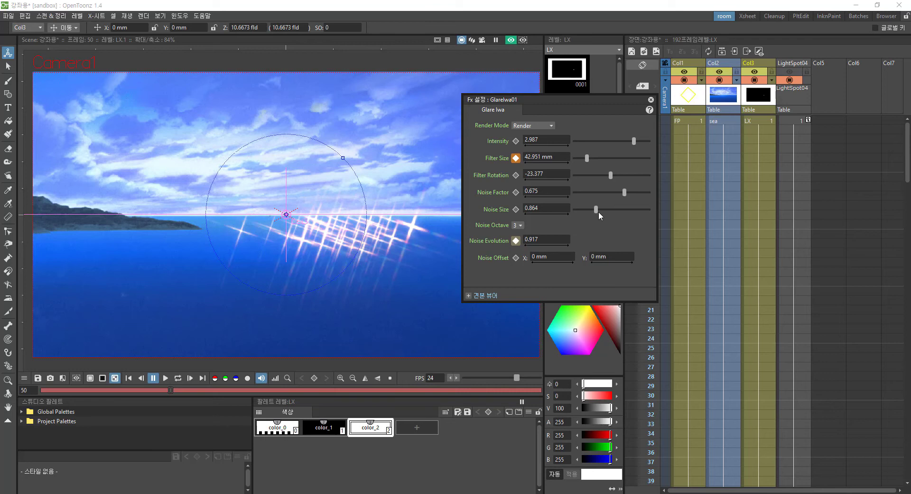
Step: Try a different Noise Size on GlareIwa01, and compare Noise Octave 1 with another octave setting
drag(599, 212, 603, 212)
click(519, 227)
click(520, 233)
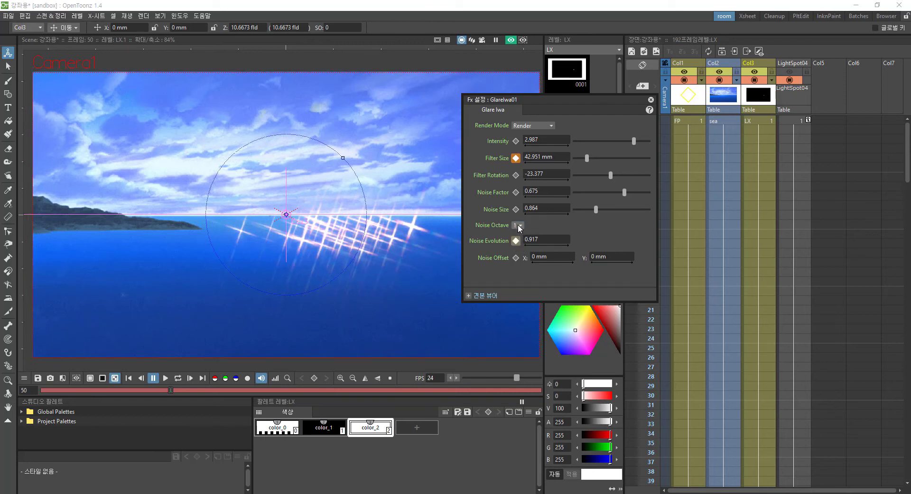
click(519, 226)
click(520, 240)
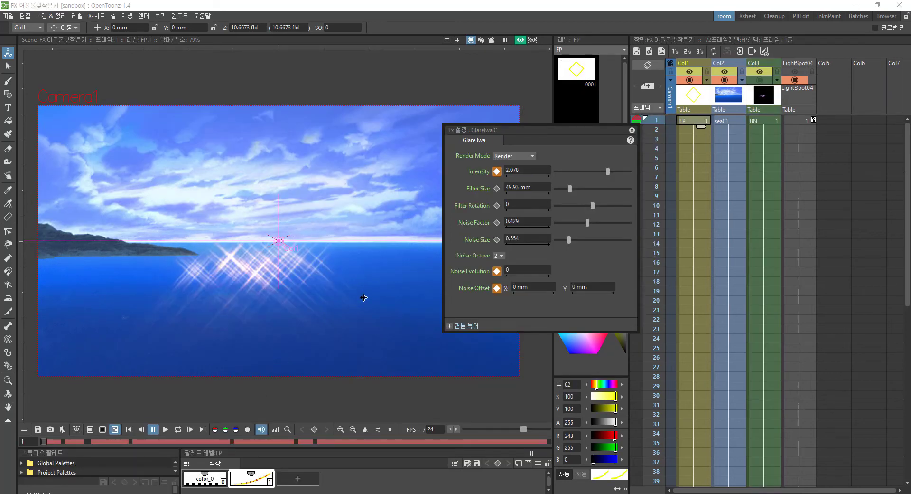
Step: Move the GlareIwa01 settings clear of the sea scene and watch the sample clip FX 여울필터사이즈.mp4 in the 팟플레이어 video player
drag(564, 129, 502, 112)
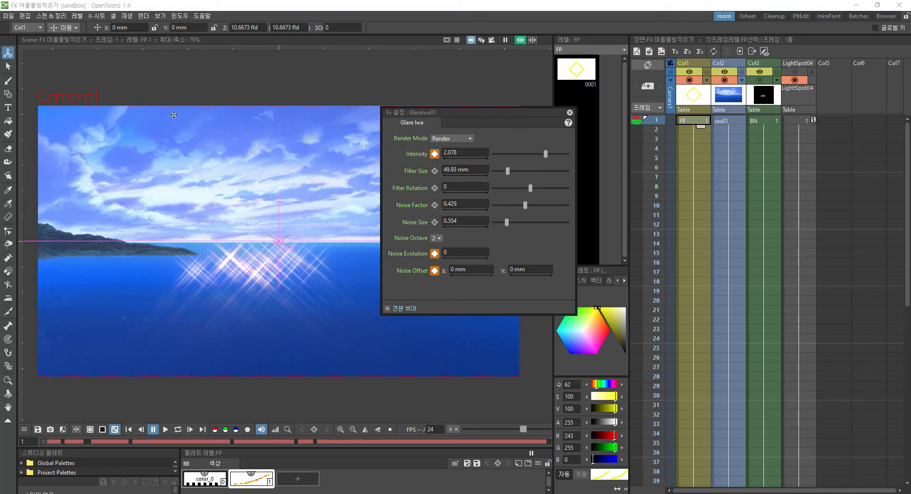
drag(0, 407, 273, 197)
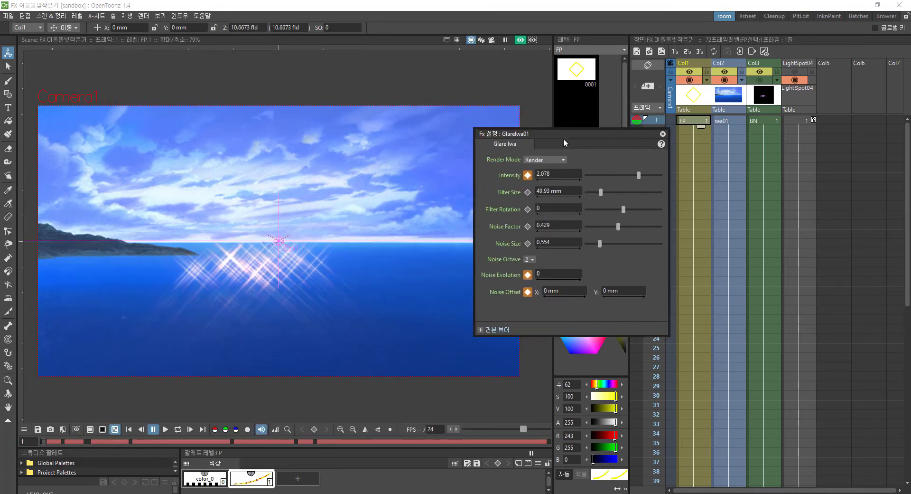
drag(563, 143, 725, 123)
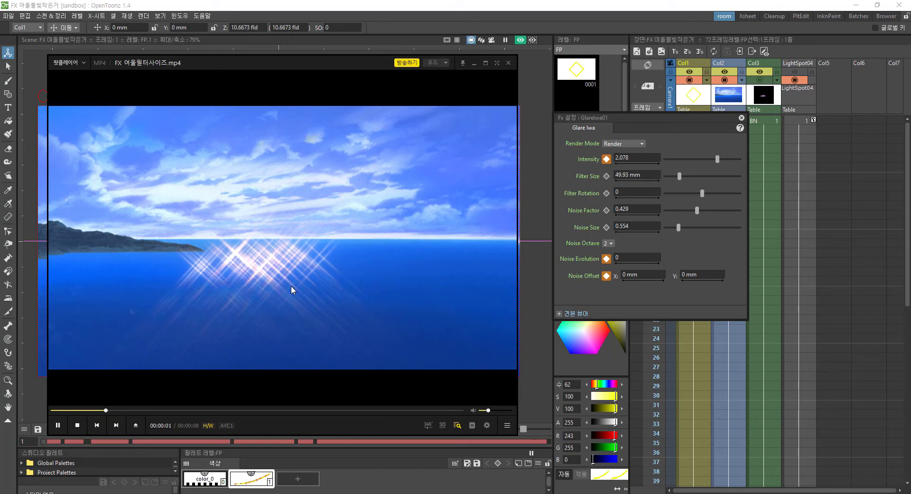
key(Right)
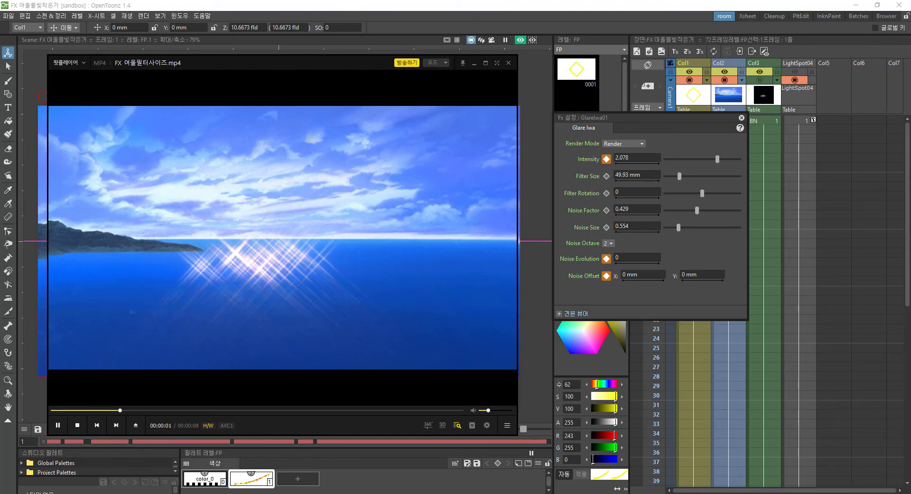
drag(159, 403, 266, 263)
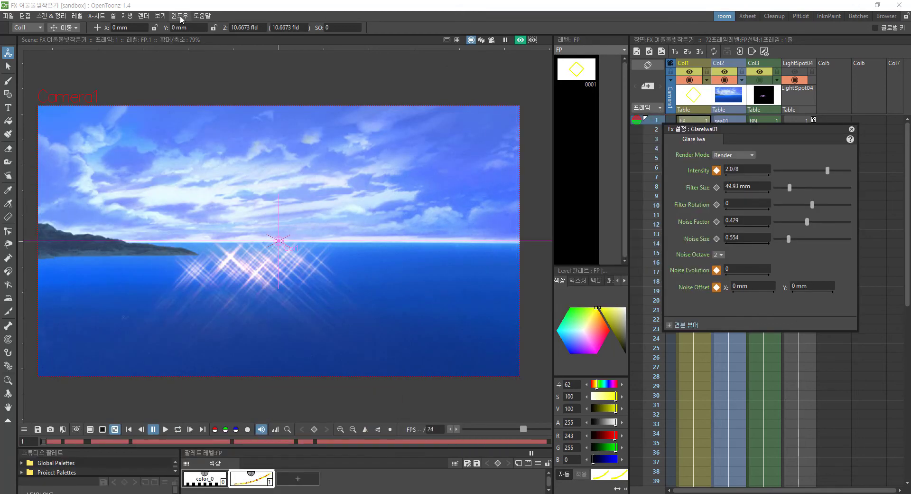
Step: Open the Function Editor, widen it, and display GlareIwa01's parameter channels with the Intensity channel active
click(180, 16)
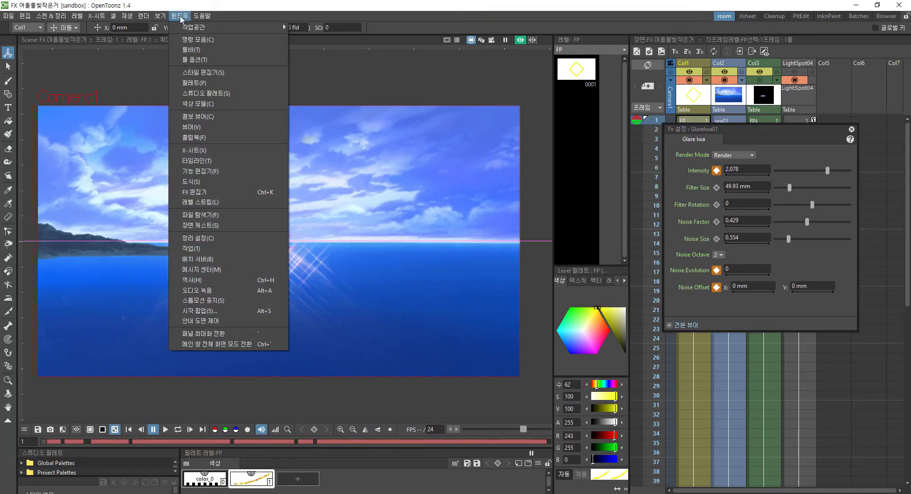
click(218, 170)
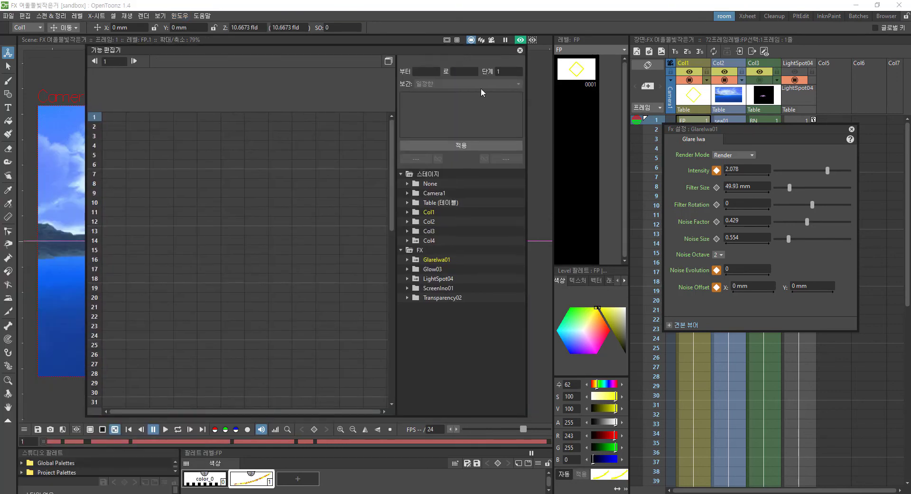
drag(526, 185, 598, 185)
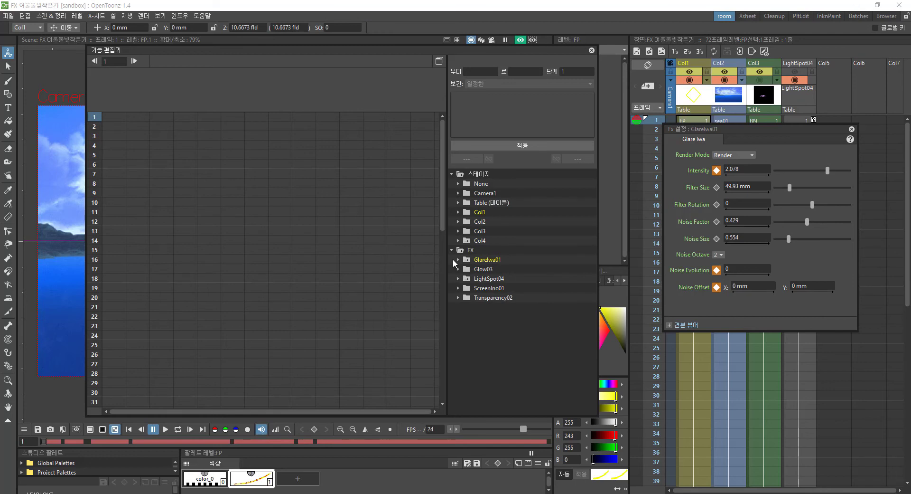
click(487, 260)
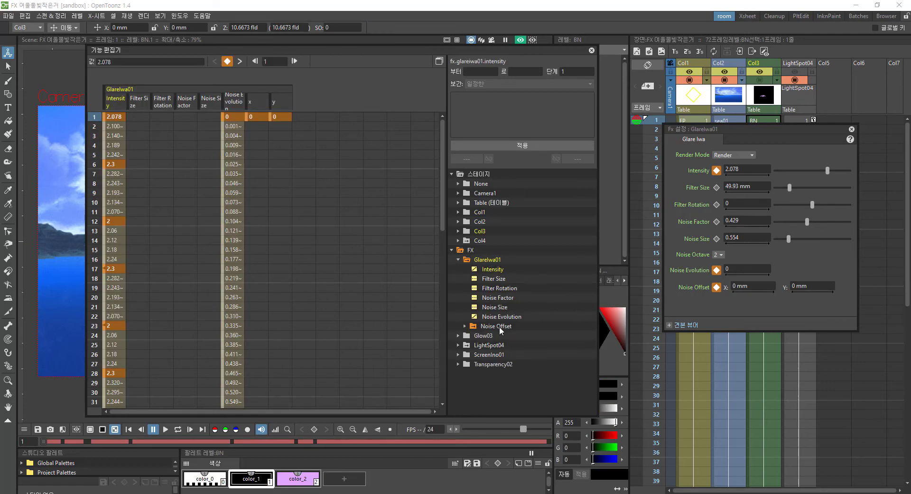
click(501, 280)
click(493, 269)
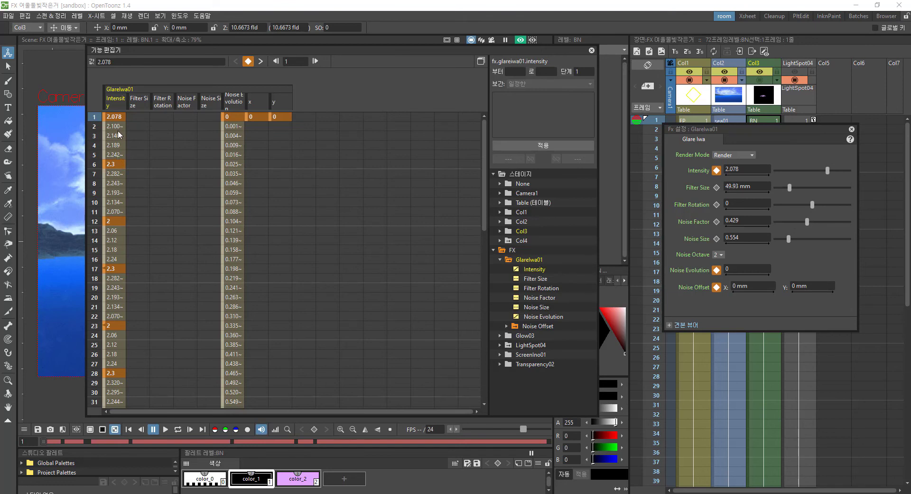
Step: Examine the Intensity keyframes and interpolation through frame 72, alongside the GlareIwa01 settings and the scene preview
scroll(116, 256, down, 15)
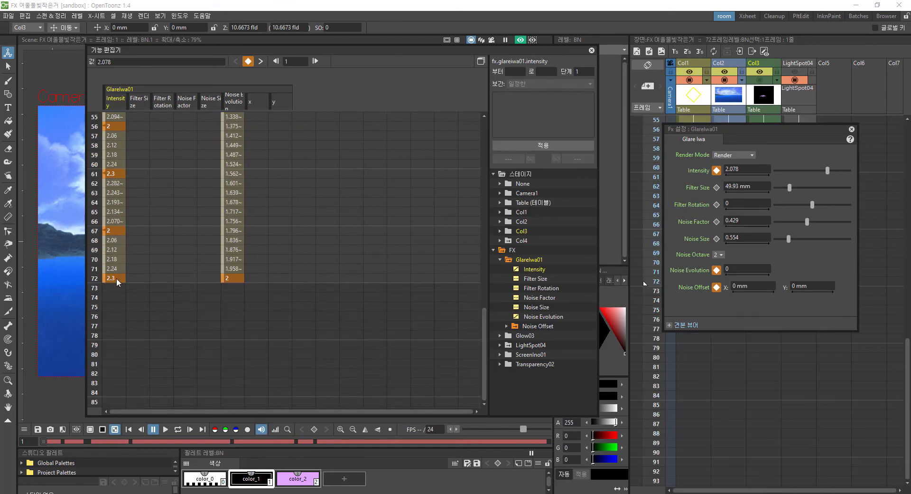
scroll(124, 249, up, 15)
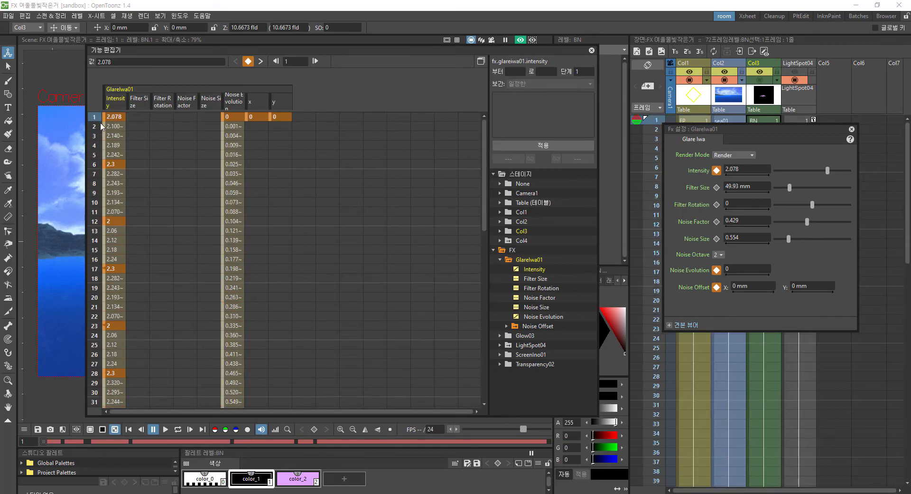
click(104, 152)
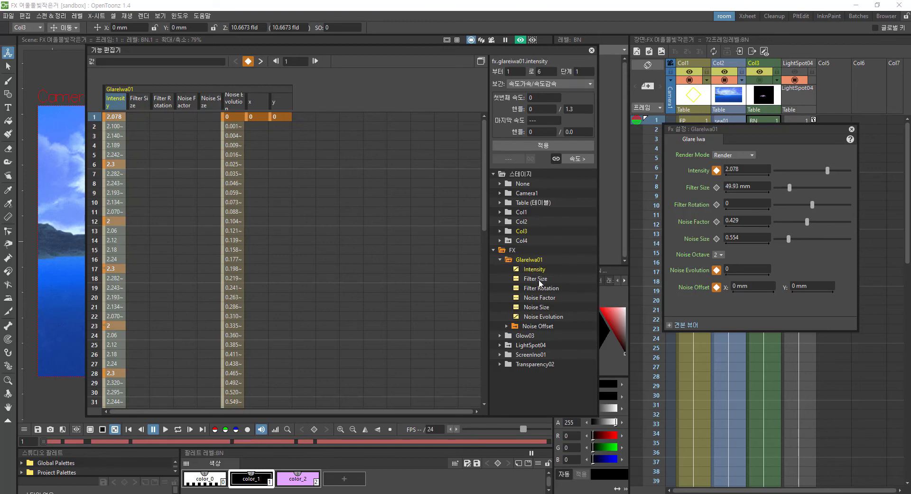
drag(715, 129, 440, 120)
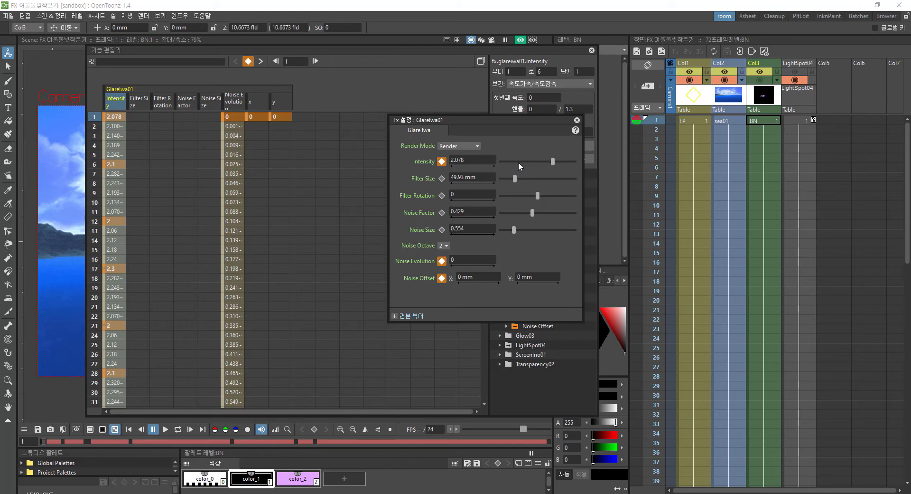
drag(518, 123, 640, 154)
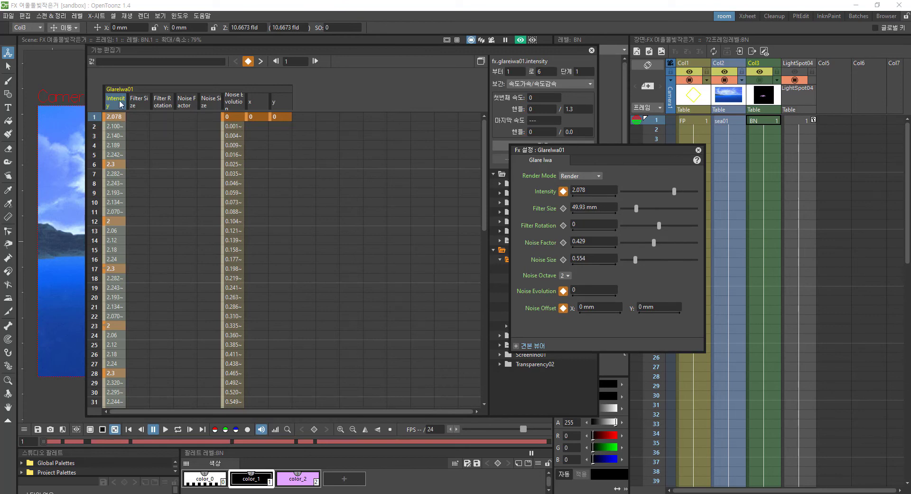
drag(290, 52, 226, 356)
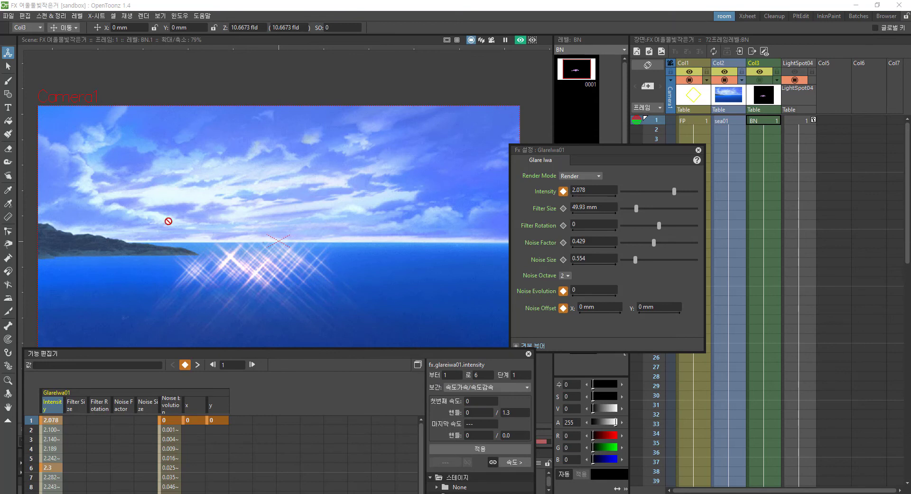
drag(317, 346, 324, 80)
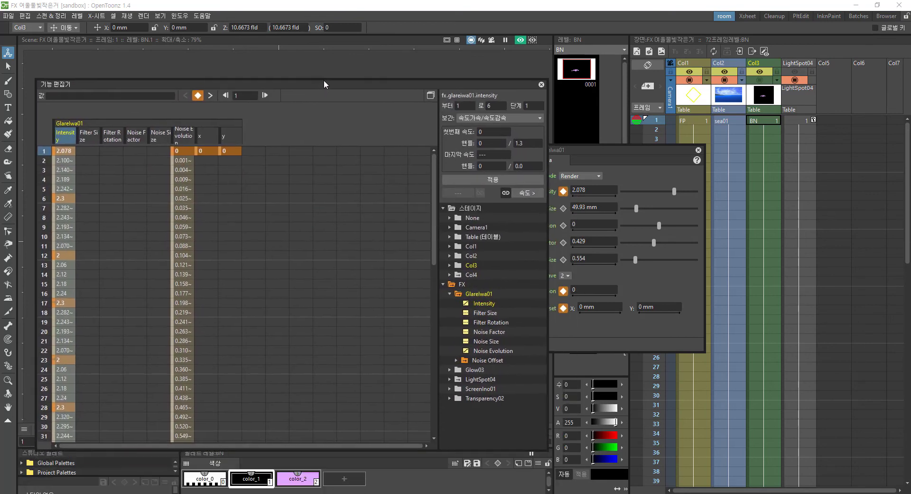
Step: Delete GlareIwa01's existing Intensity keyframes down to frame 72
click(65, 157)
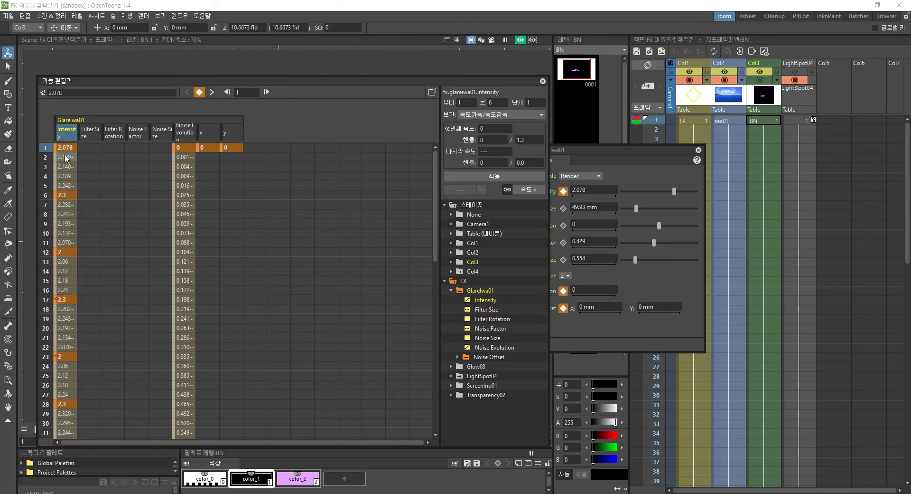
scroll(64, 285, down, 10)
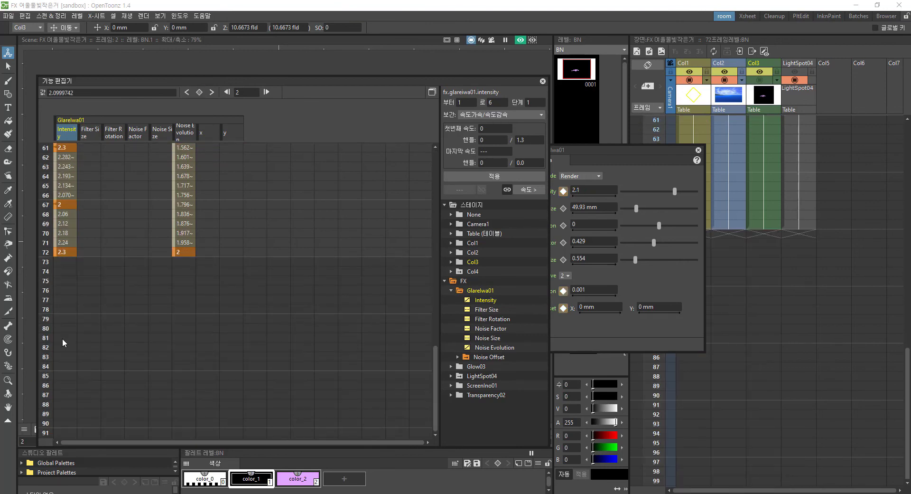
shift+click(63, 254)
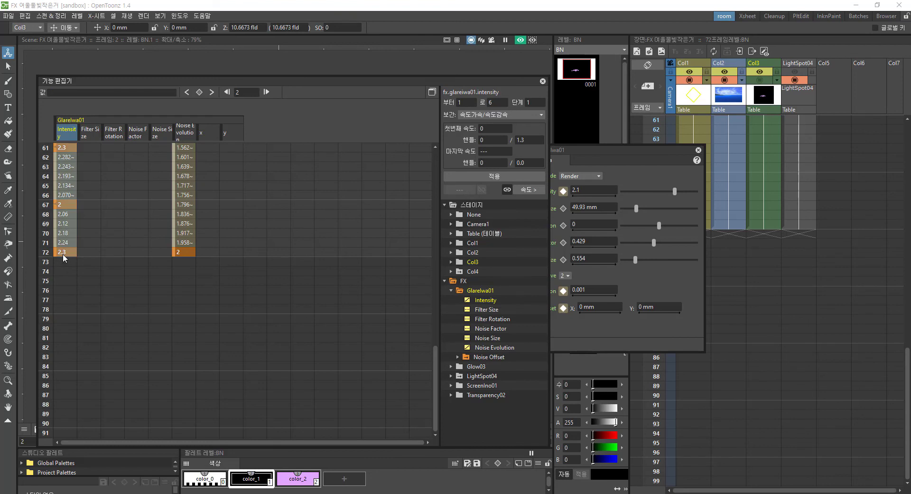
key(Delete)
Step: Key GlareIwa01's Intensity at 2 on frame 1 and at 2.5 on frame 5
scroll(77, 241, up, 10)
double_click(66, 148)
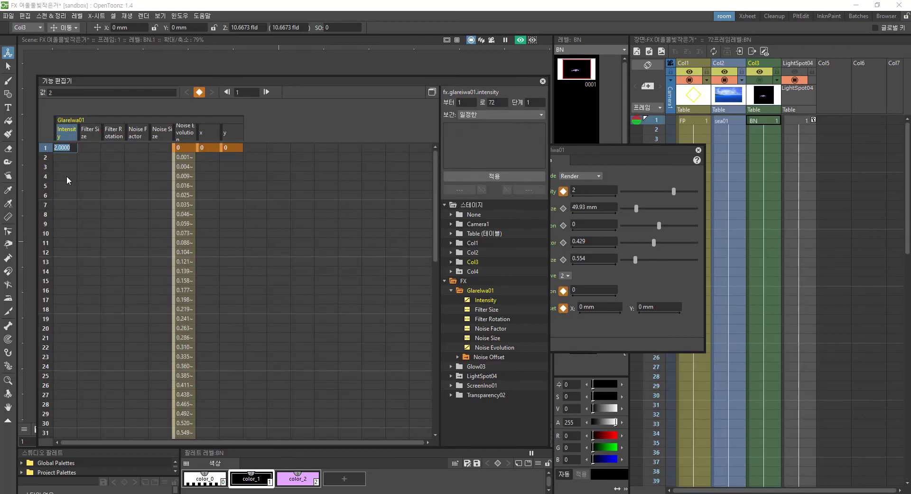
key(Return)
click(74, 157)
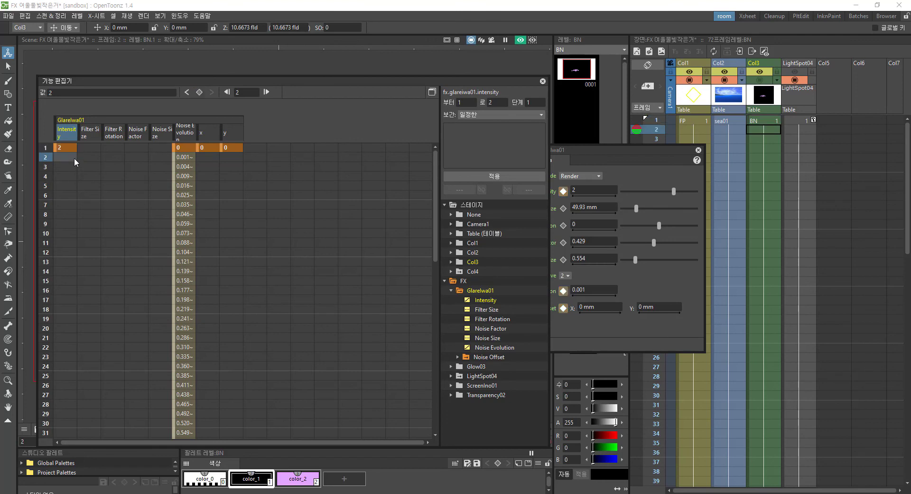
click(68, 168)
click(68, 176)
click(67, 185)
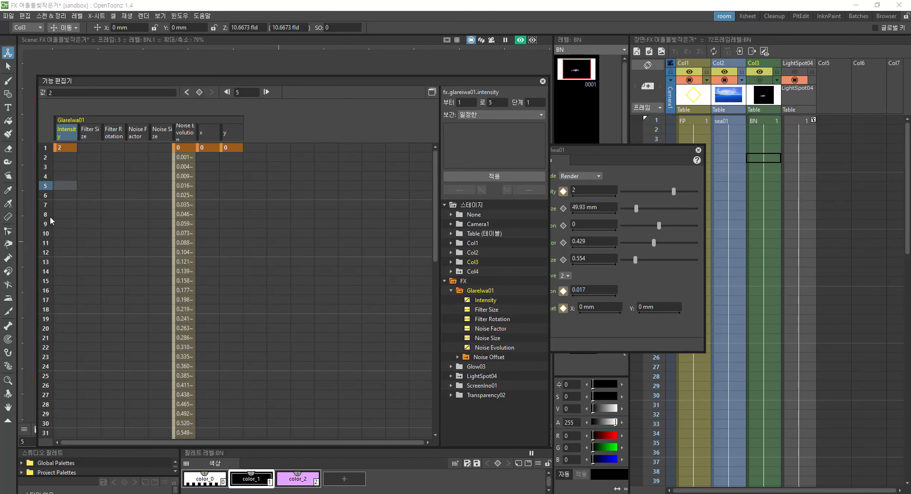
text(2.5)
key(Return)
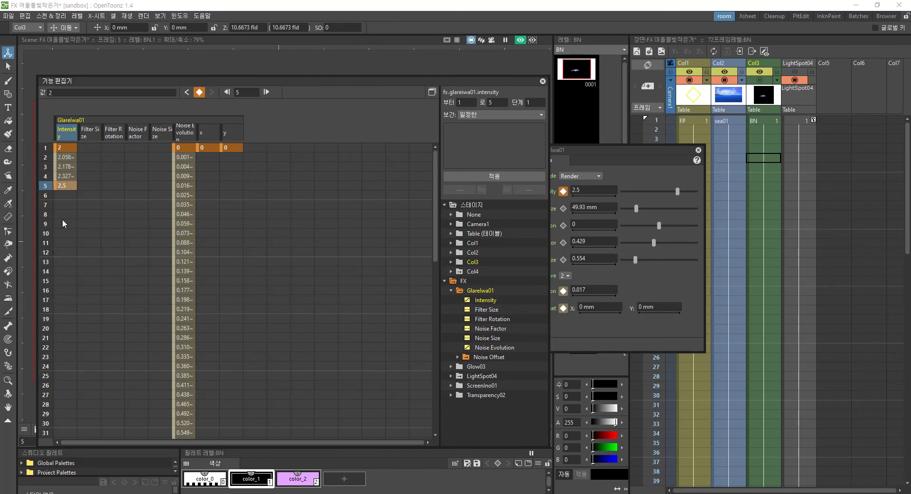
Step: Add an Intensity keyframe with the value 2 at frame 9
click(65, 149)
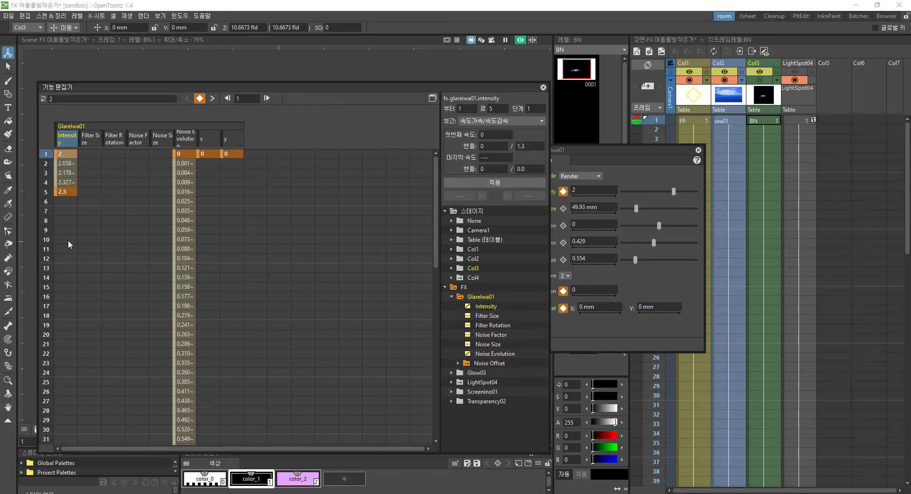
click(67, 212)
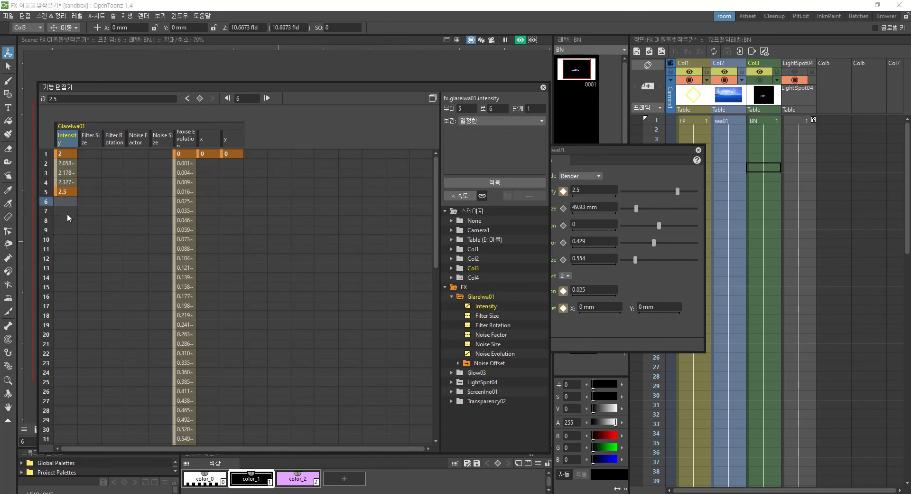
click(67, 221)
click(64, 229)
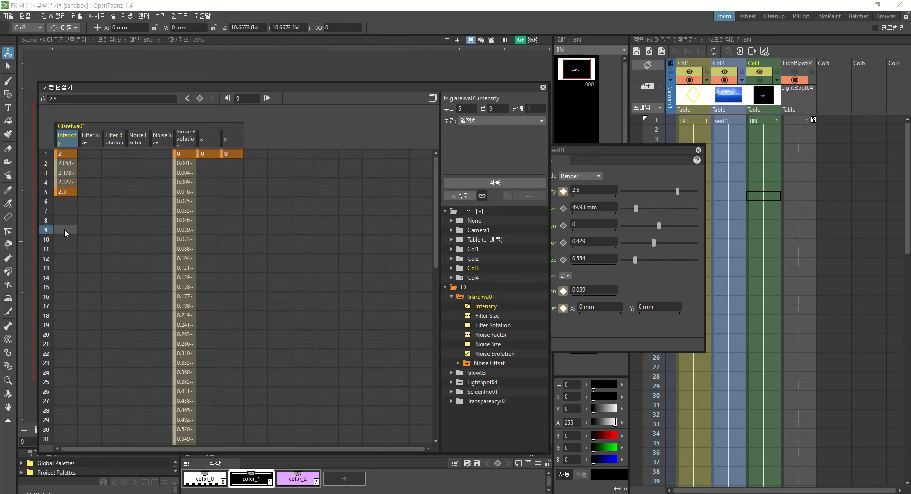
text(2)
key(Return)
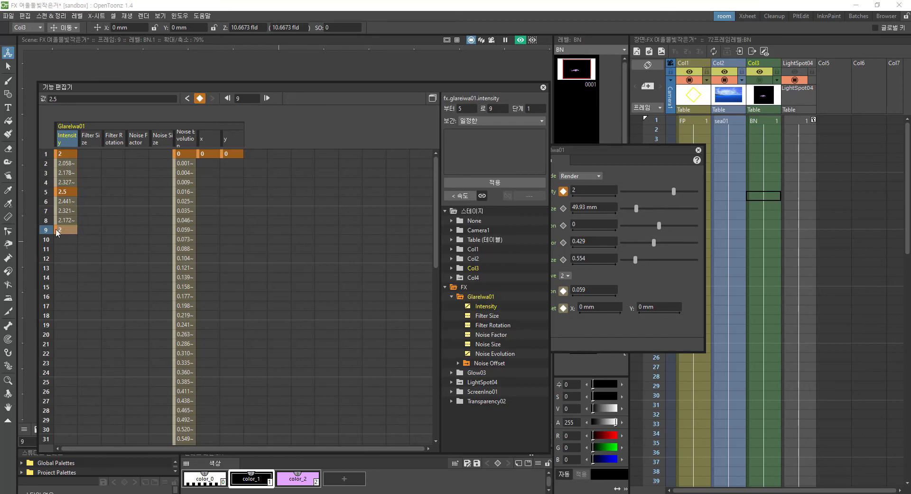
Step: Copy GlareIwa01's Intensity cells from frames 2 to 9 and paste them starting at frame 10
click(70, 165)
drag(70, 166, 70, 230)
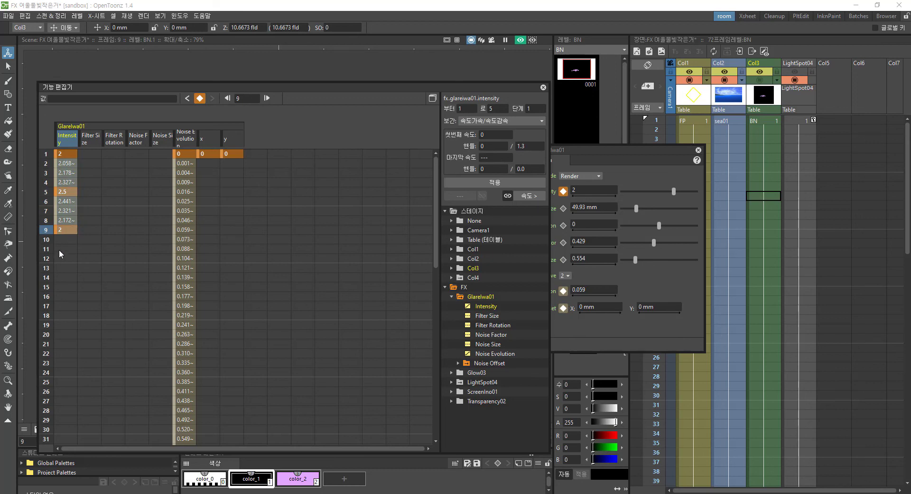
click(67, 239)
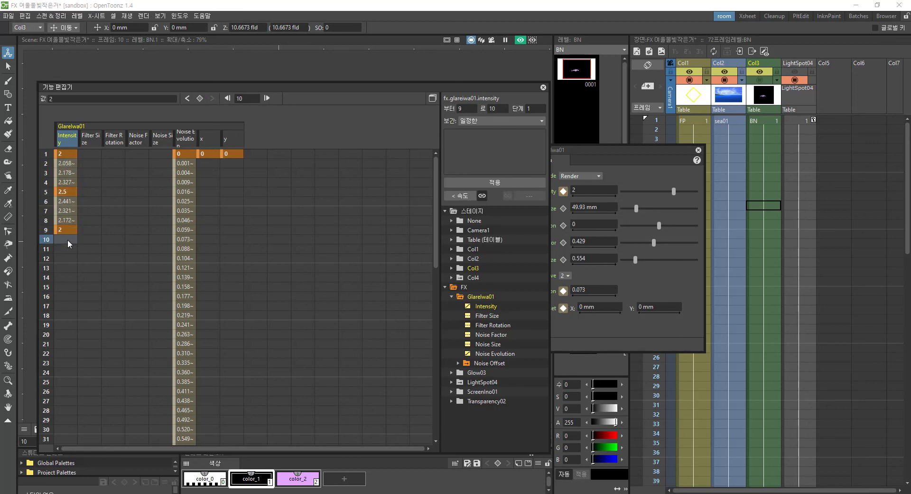
key(ctrl+v)
Step: Copy the Intensity cells from frames 2 to 17 and paste the cycle at frames 18, 34, 50 and 66
drag(66, 165, 67, 305)
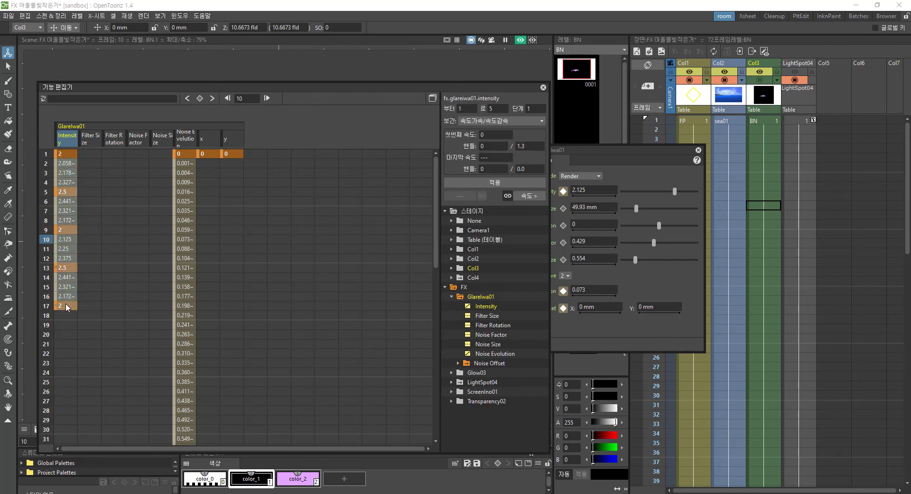
click(64, 315)
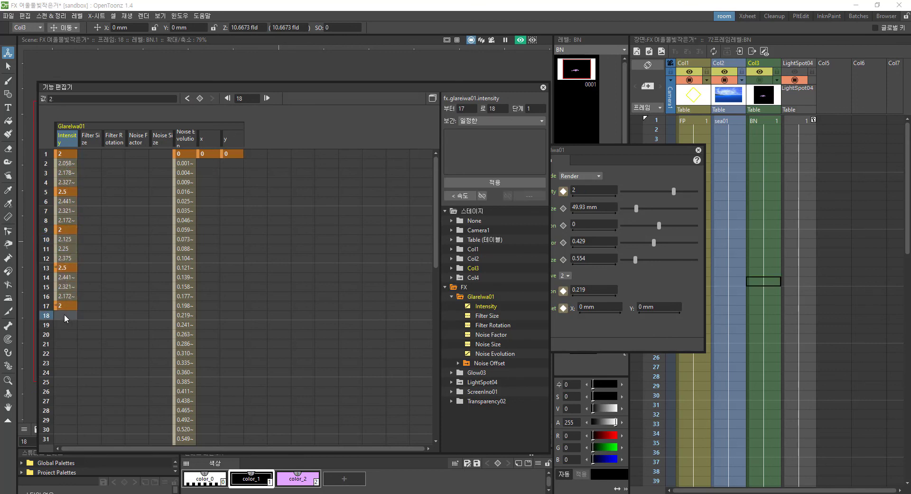
key(ctrl+v)
scroll(73, 284, down, 6)
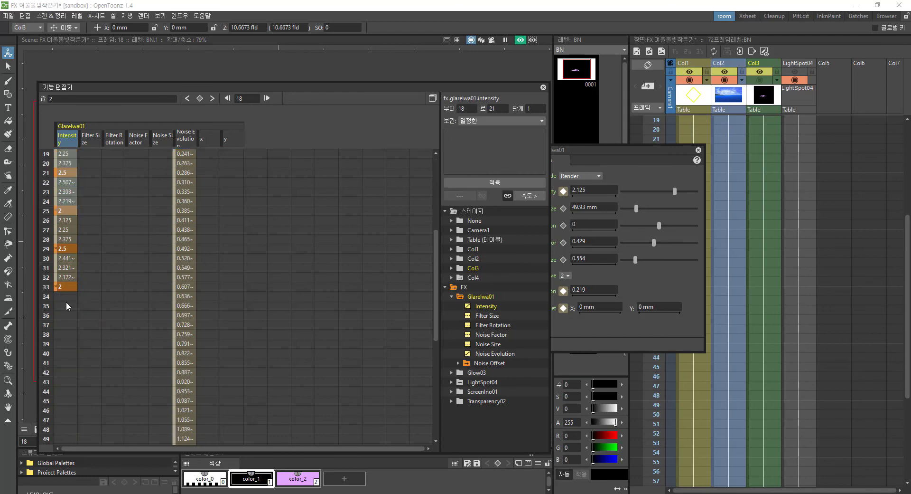
click(68, 295)
key(ctrl+v)
scroll(84, 244, down, 5)
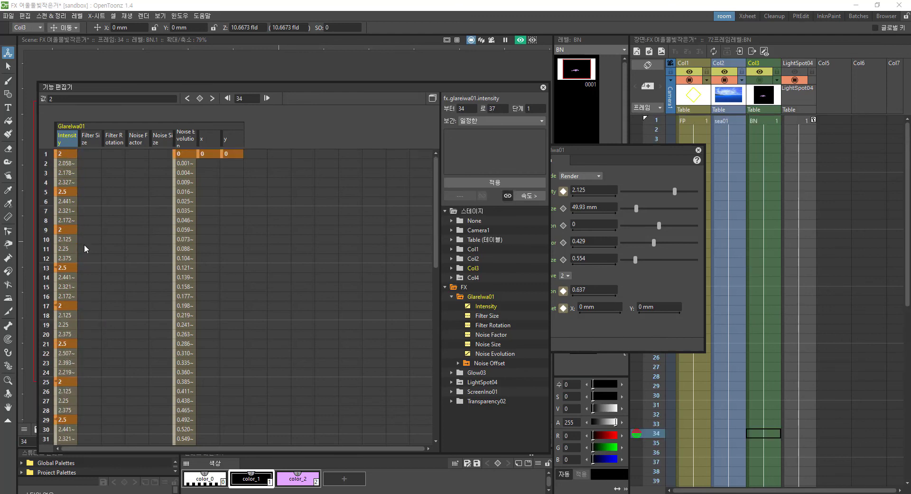
click(69, 221)
key(ctrl+v)
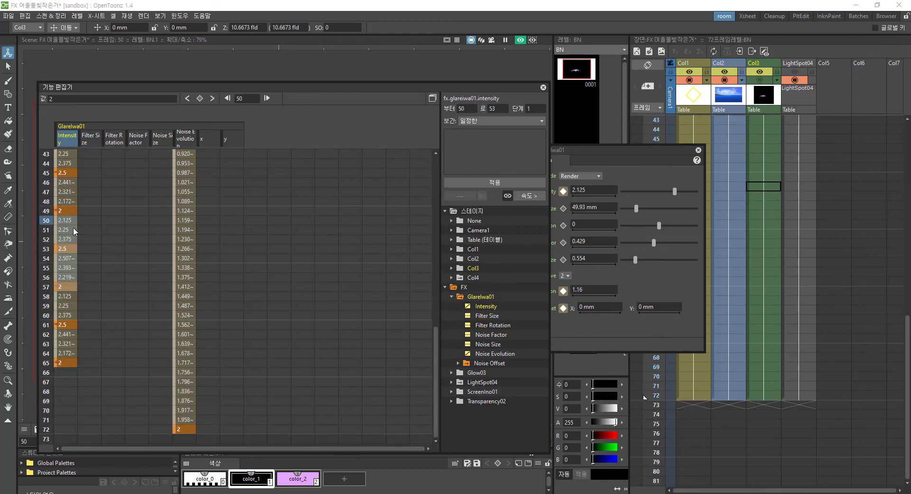
click(70, 375)
key(ctrl+v)
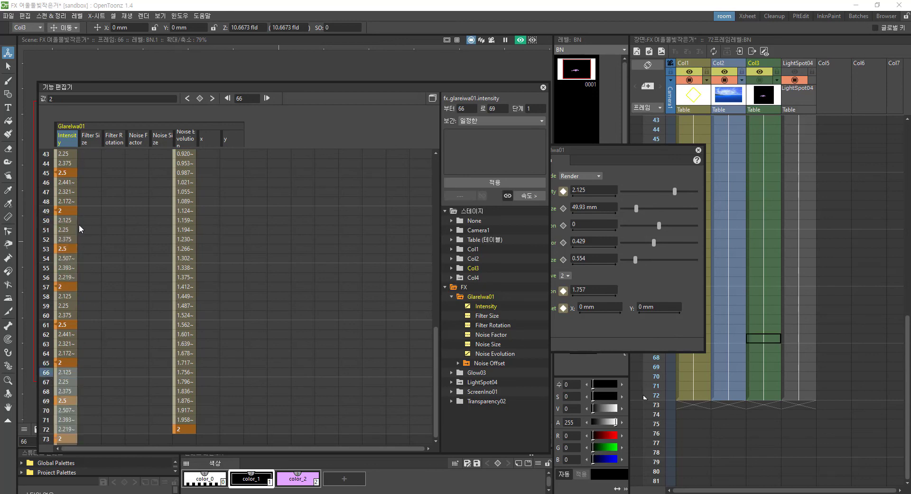
Step: Delete the surplus Intensity keyframes and cells from frame 74 to frame 81
scroll(77, 230, down, 4)
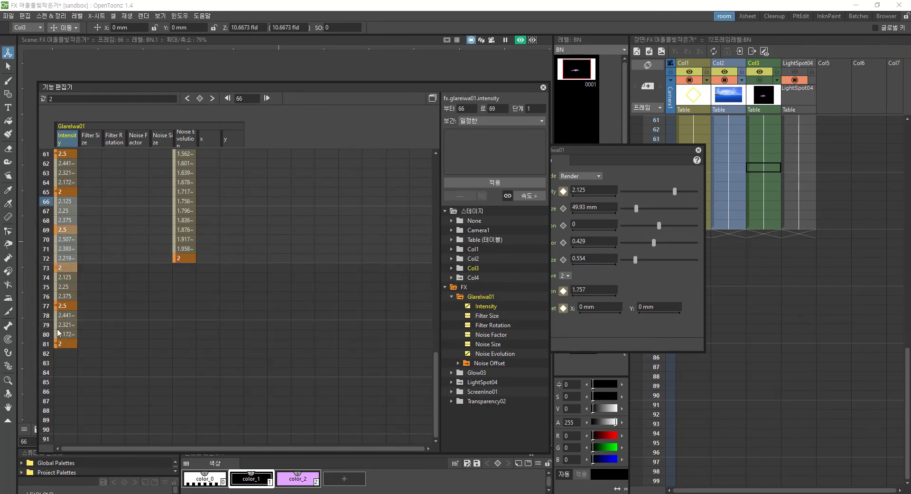
click(66, 271)
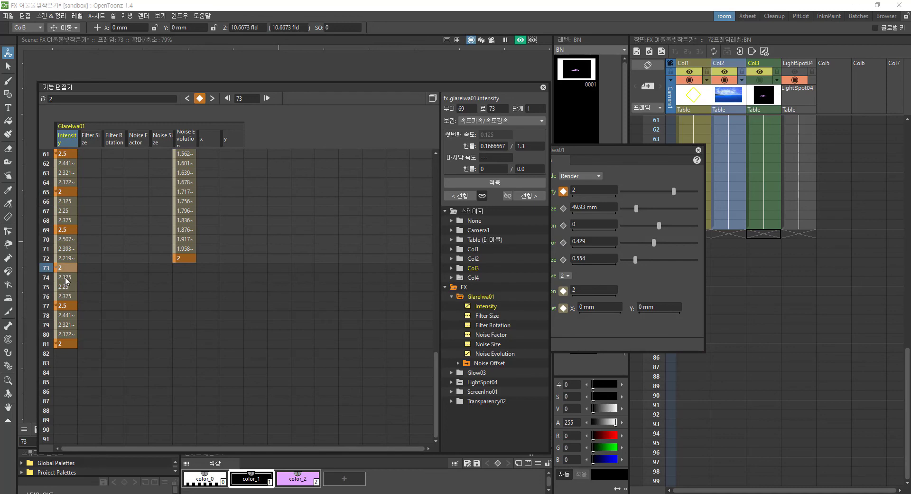
drag(66, 324, 65, 341)
key(Delete)
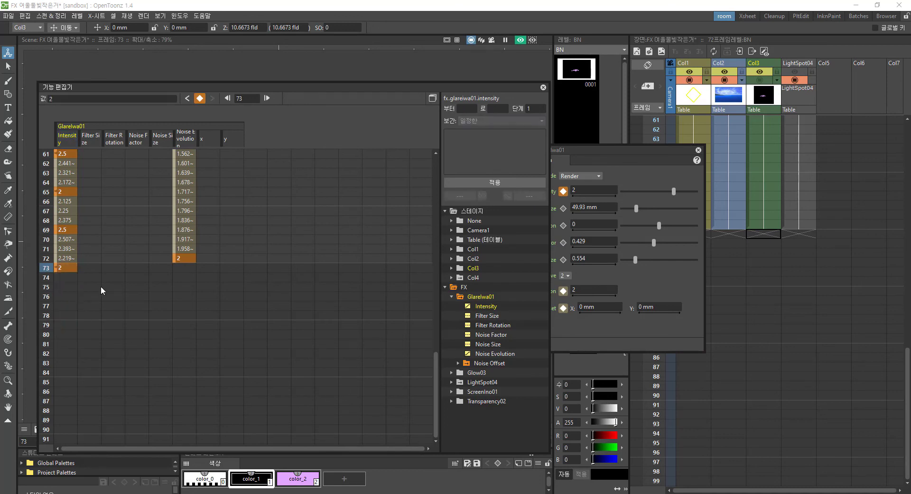
scroll(95, 276, up, 4)
scroll(94, 274, up, 6)
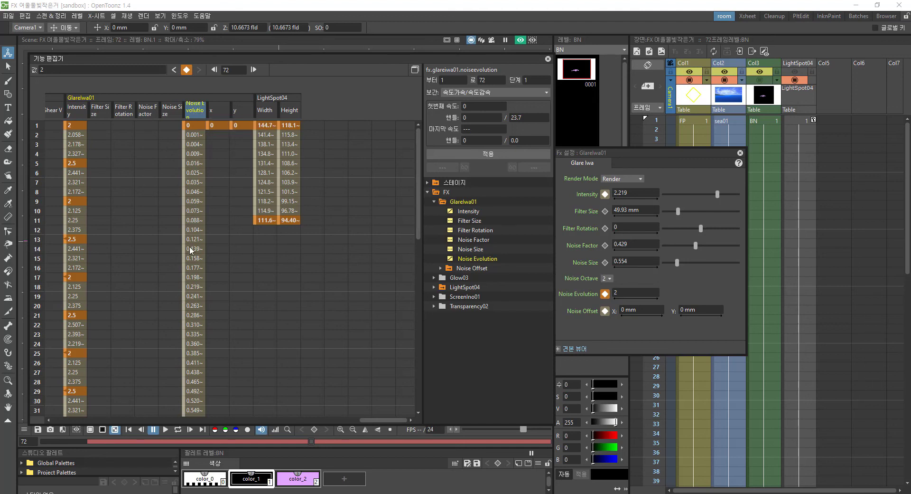
Step: Examine GlareIwa01's Noise Evolution key on frame 1 and the Intensity keys on frames 1, 5 and 17
click(195, 126)
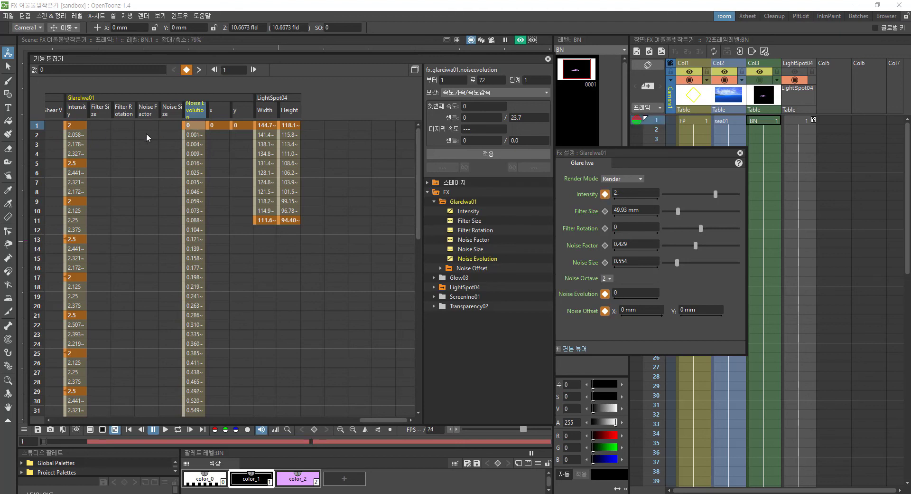
click(195, 126)
click(74, 125)
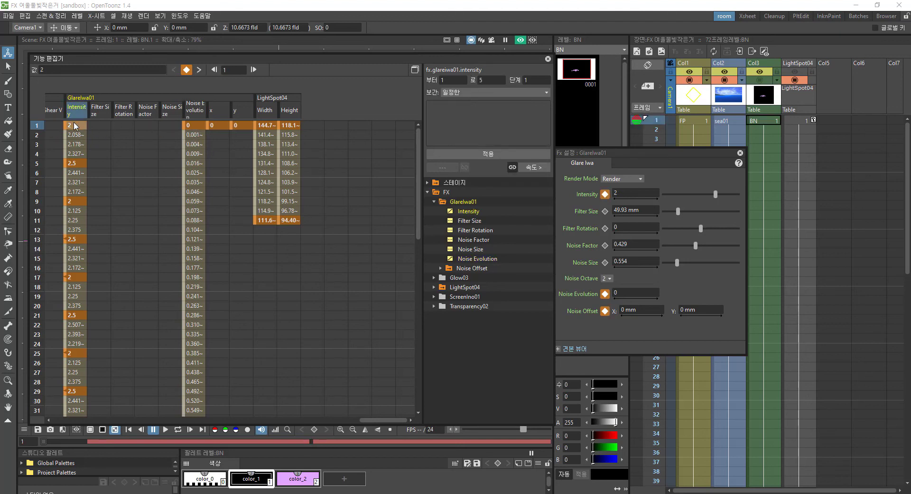
click(75, 163)
click(75, 277)
click(80, 126)
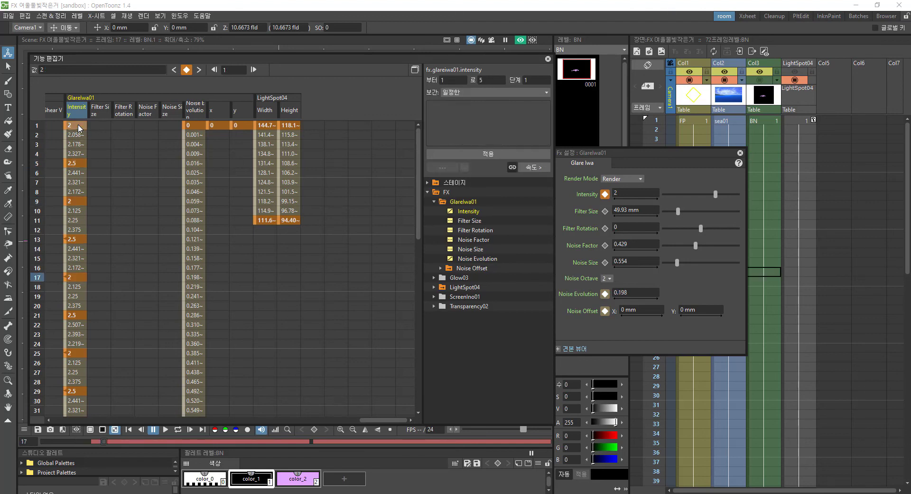
click(78, 164)
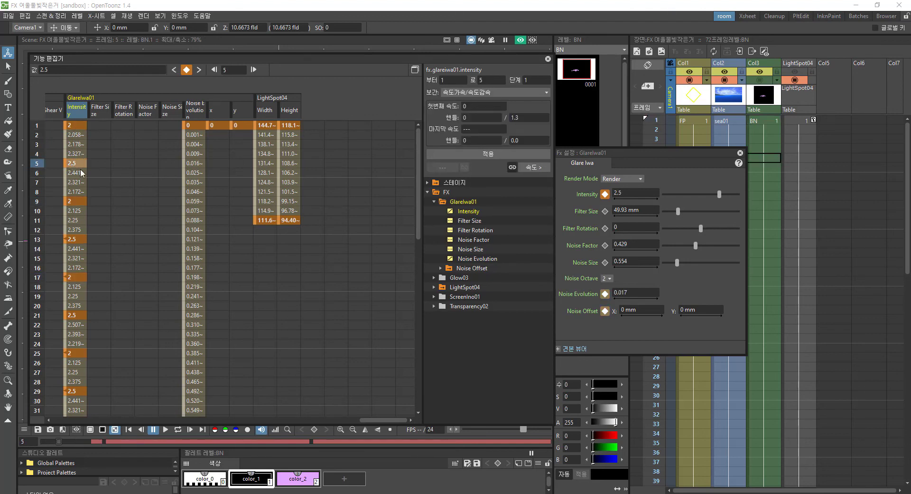
Step: Review the Noise Evolution curve from its frame 1 key through its frame 72 key, including the end key's value
click(197, 126)
scroll(203, 199, down, 9)
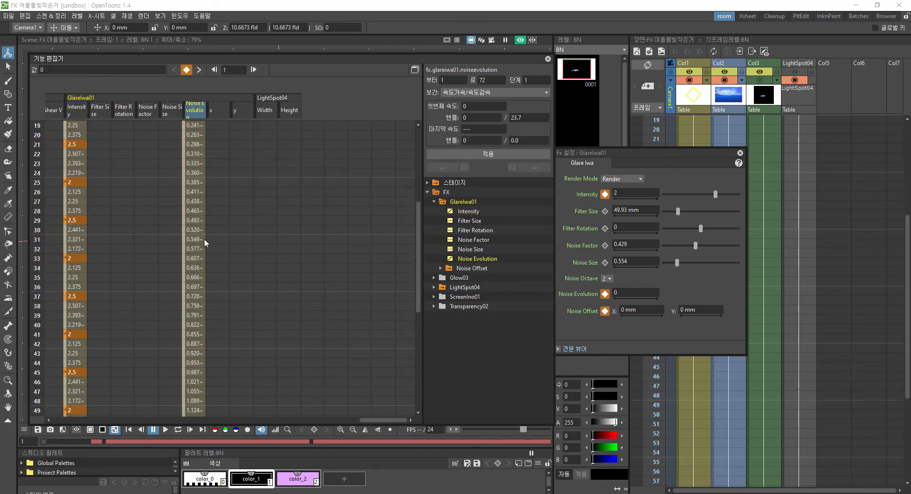
scroll(200, 249, down, 5)
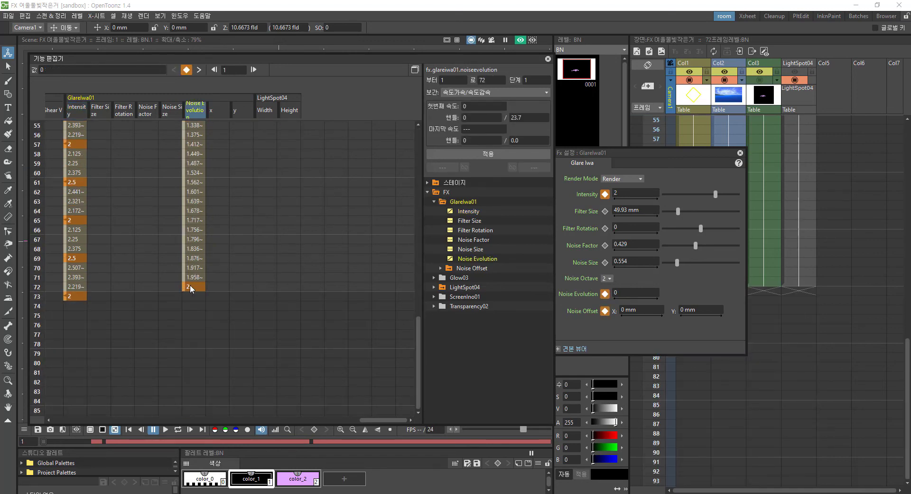
scroll(189, 284, up, 14)
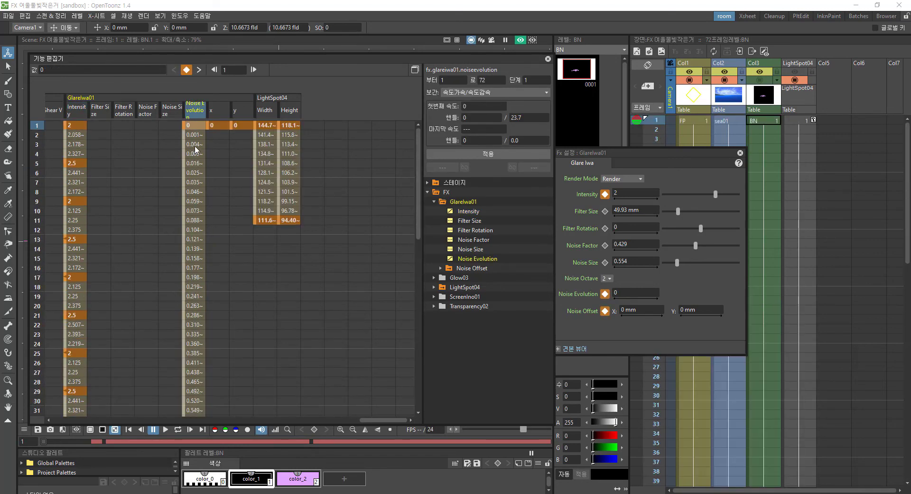
scroll(203, 216, down, 14)
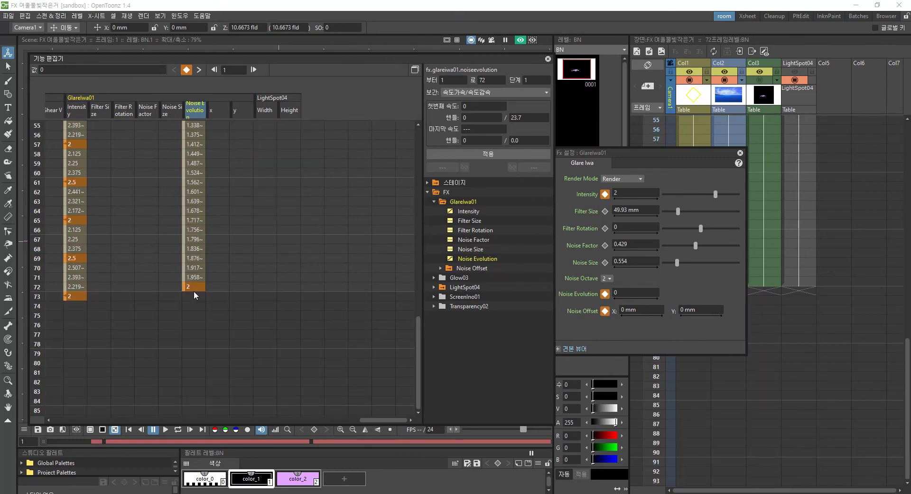
click(195, 286)
double_click(195, 287)
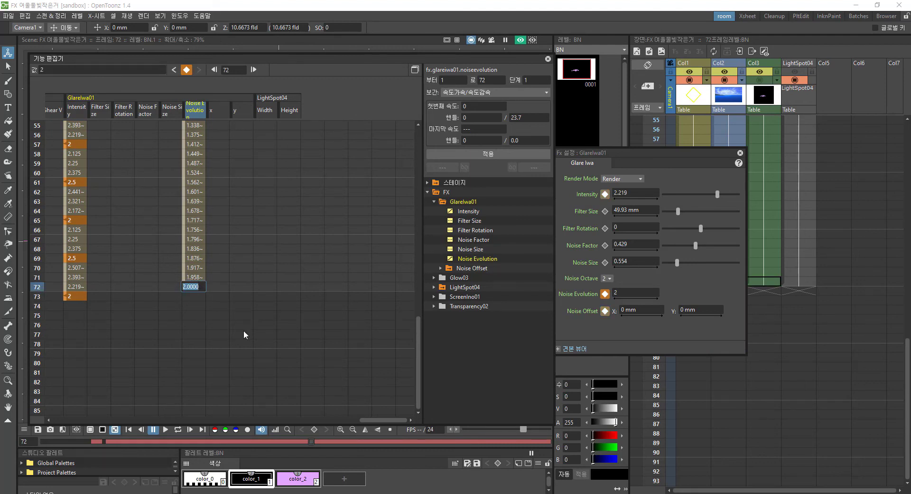
key(Return)
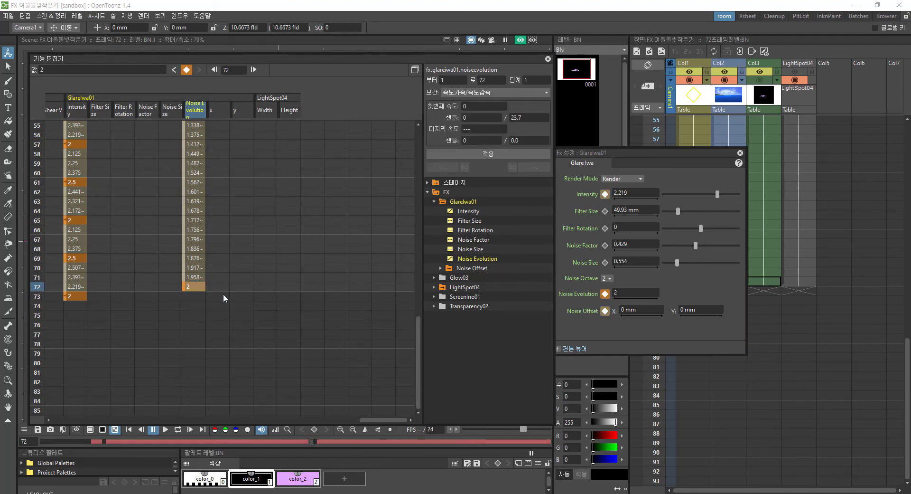